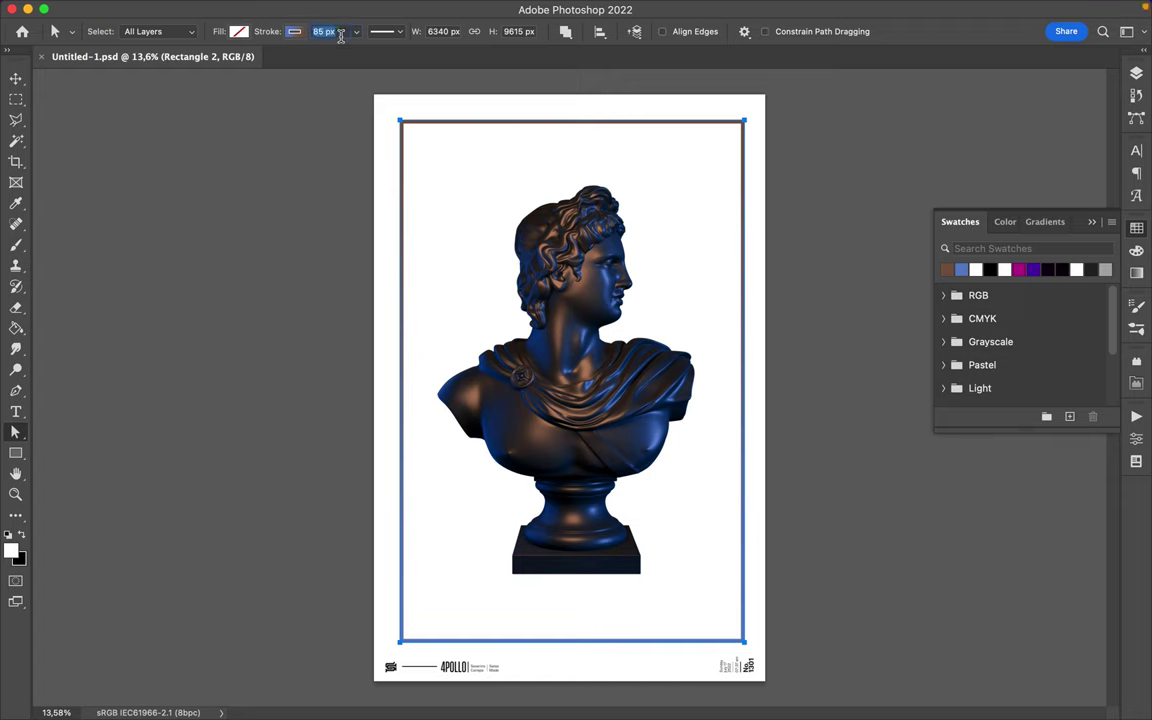
Step: Draw a trial thick diagonal line at the frame's top-left corner, then undo it
left_click(419, 177)
key("p")
left_click(418, 164)
left_click(452, 198)
key("v")
key("a")
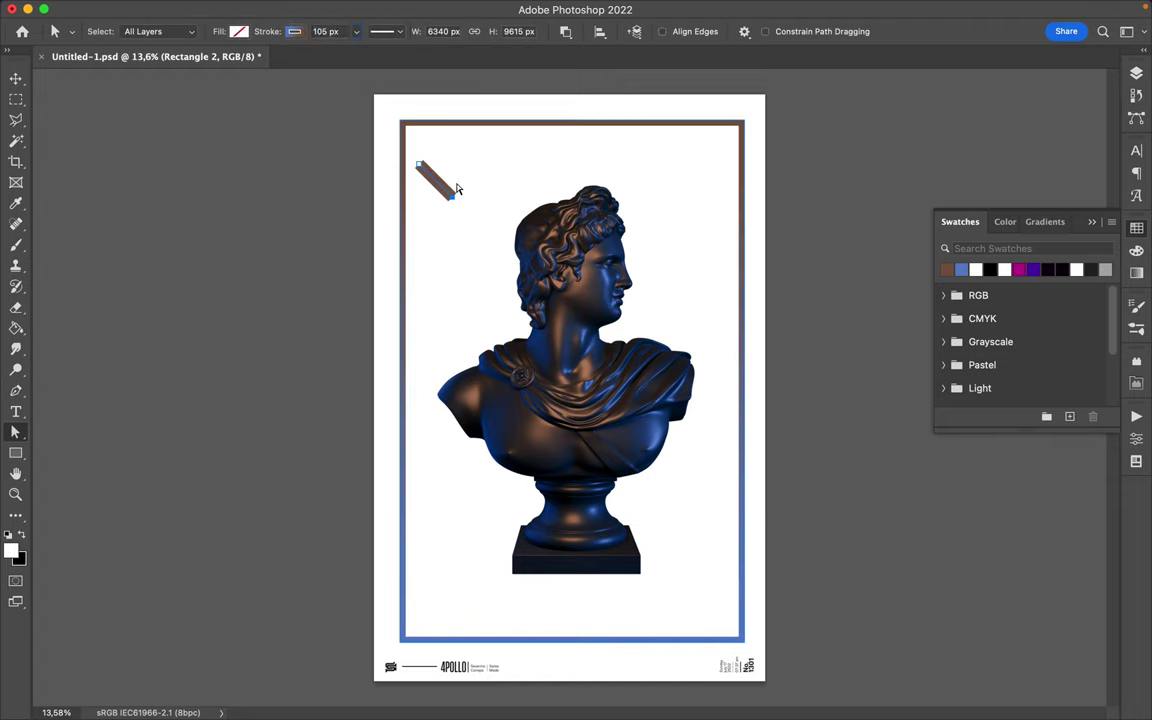
key("Delete")
Step: Draw a second trial diagonal path at the corner and discard it
key("p")
left_click(430, 163)
left_click(458, 191)
key("a")
key("Delete")
key("p")
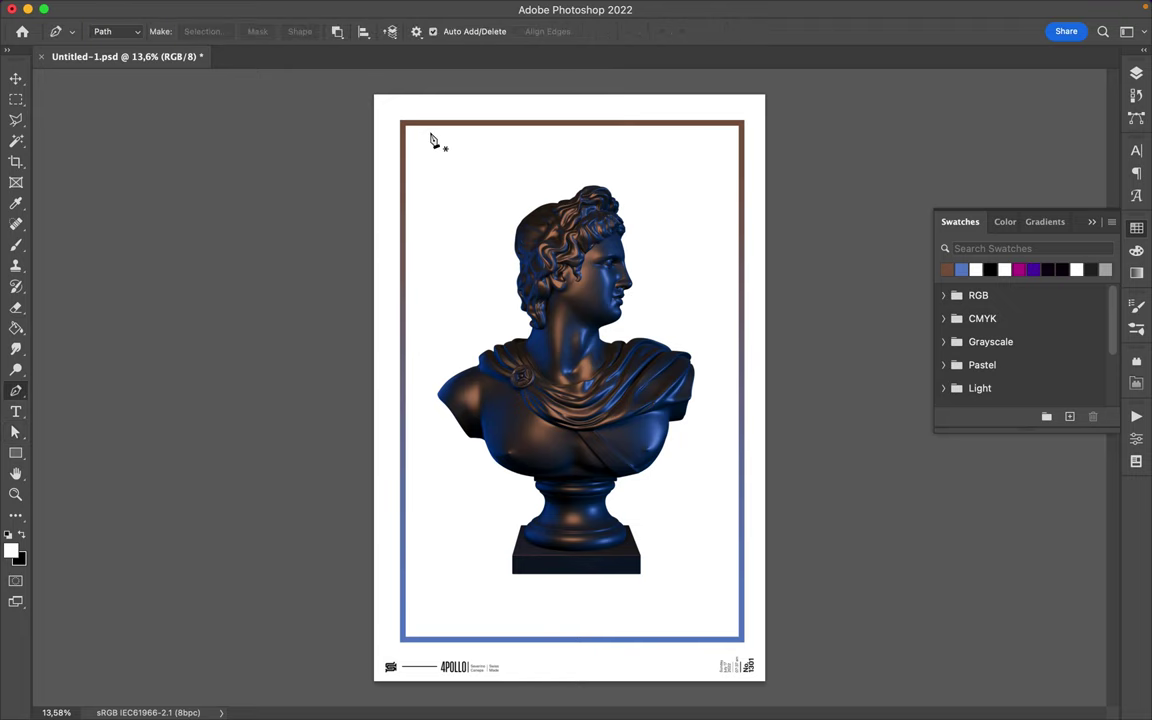
Step: With the Pen in Shape mode, draw a 15 px diagonal line across the corner
left_click(140, 35)
left_click(138, 22)
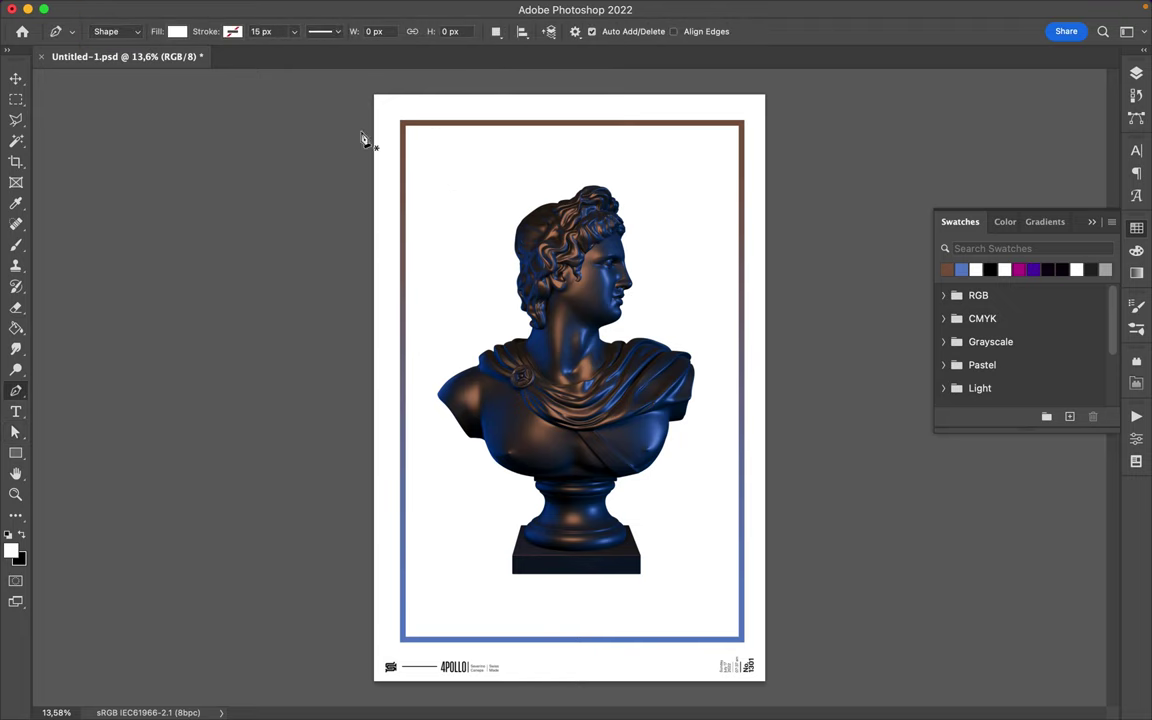
left_click(444, 172)
left_click(476, 200)
key("a")
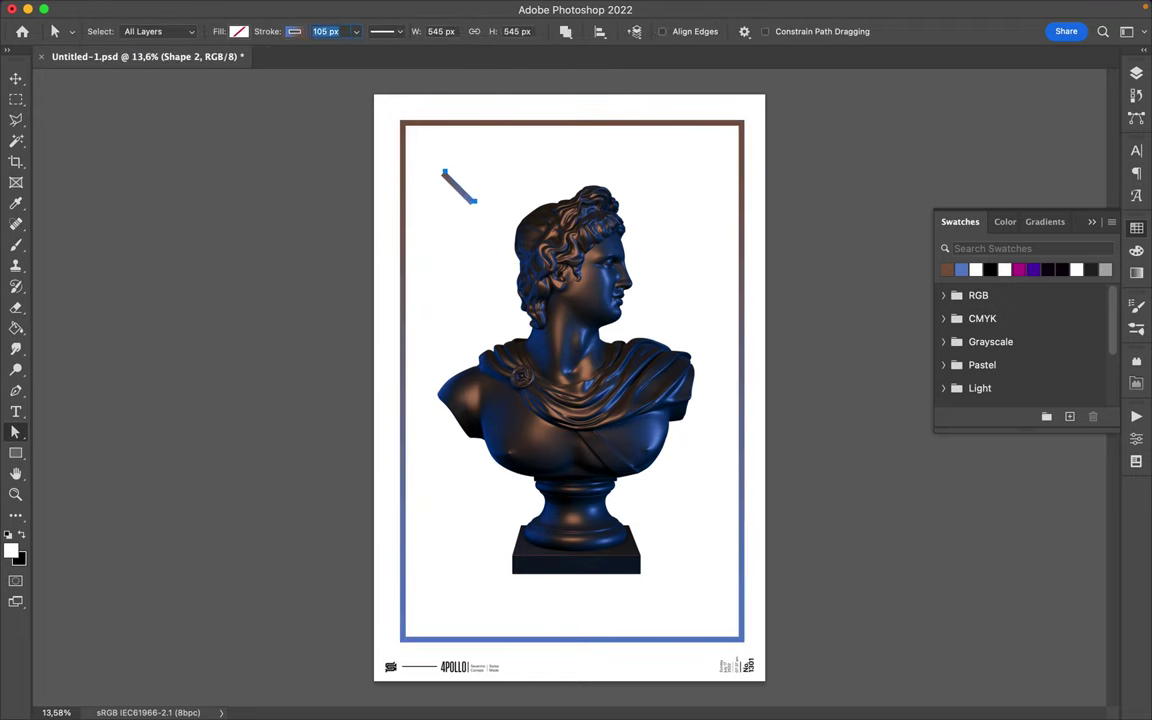
Step: Alt-drag a copy of the diagonal line just above the original
key("v")
mouse_move(468, 203)
left_mouse_down()
mouse_move(413, 177)
mouse_move(419, 157)
left_mouse_up()
scroll(419, 157, "up", 3)
Step: Add a Shape 3 layer above the frame layer and select both stripe layers
key("F7")
key("p")
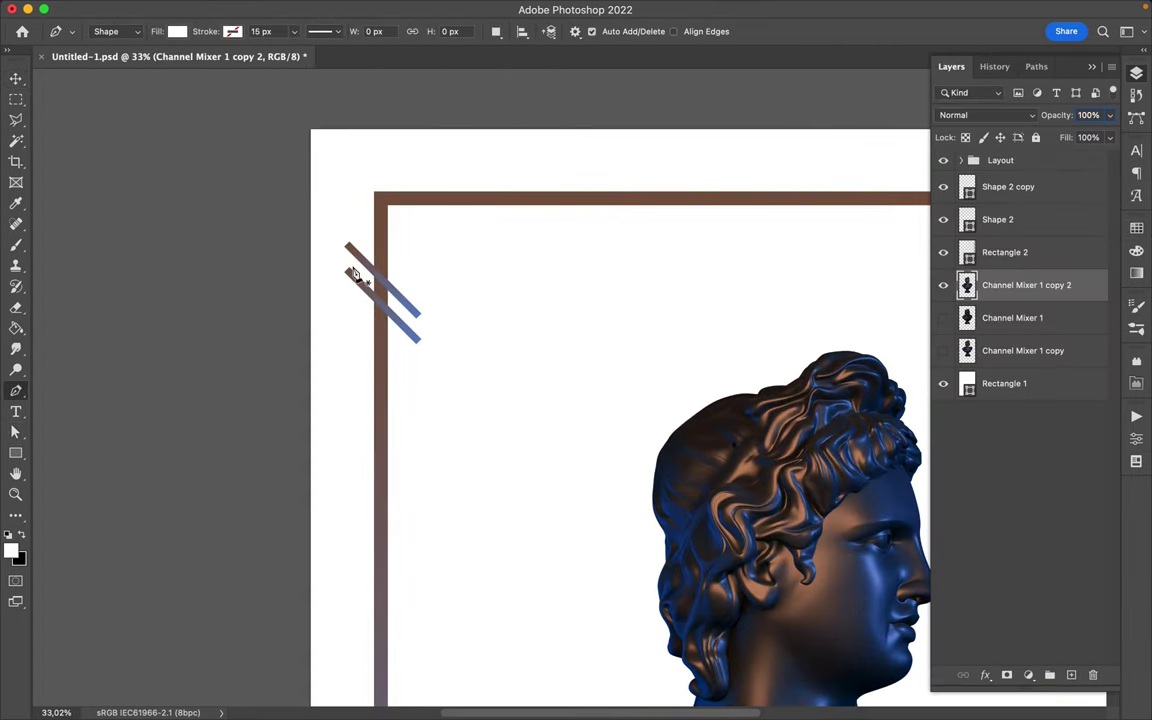
left_click(359, 258)
key("v")
left_click_drag(1010, 286, 1022, 248)
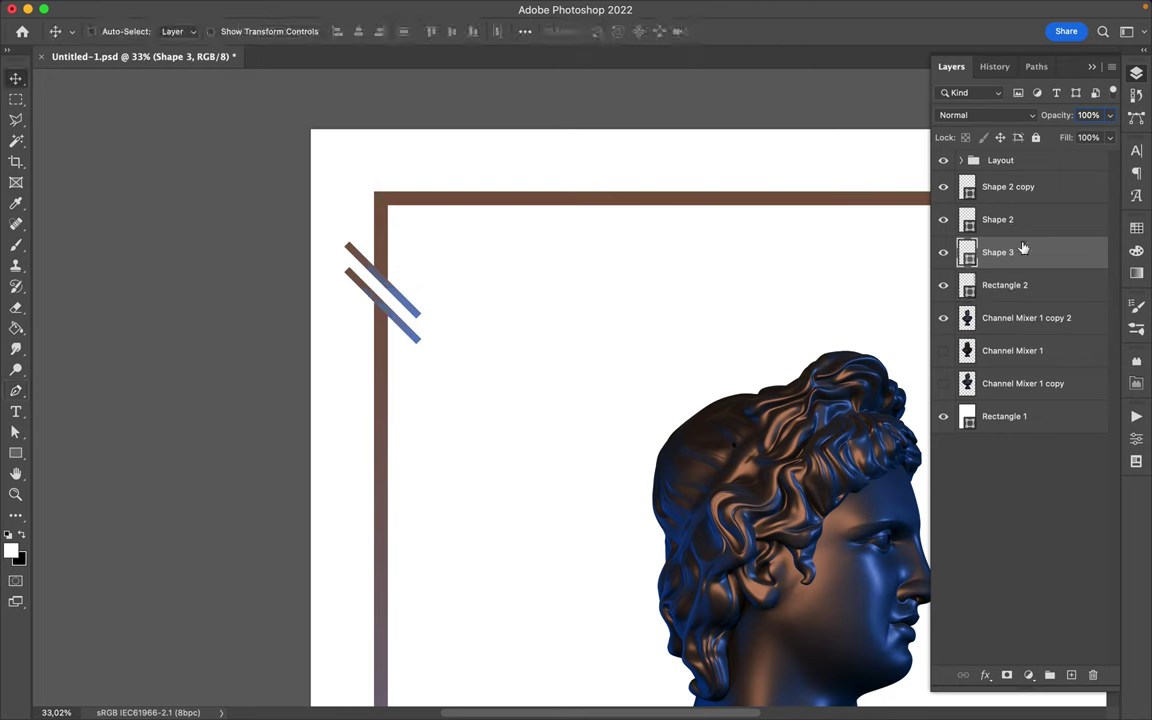
left_click(359, 258, "ctrl")
left_click(361, 287, "ctrl+shift")
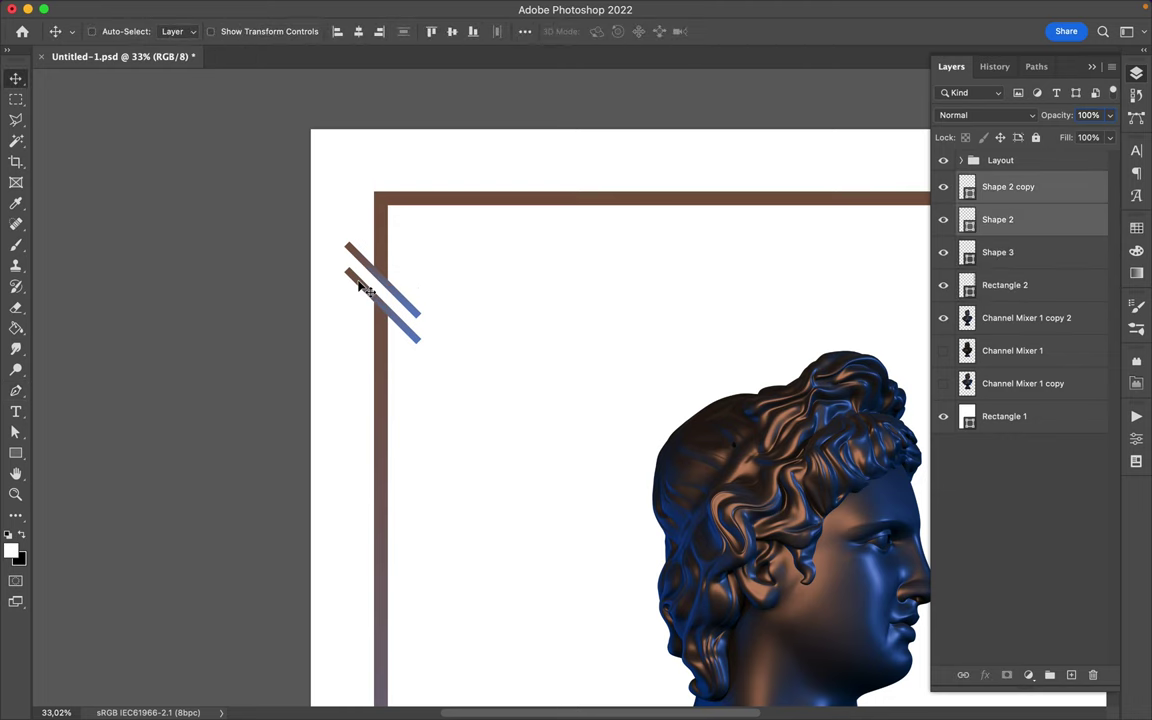
Step: Rasterize the two stripe layers and trim off their outer ends with a marquee selection
right_click(1048, 190)
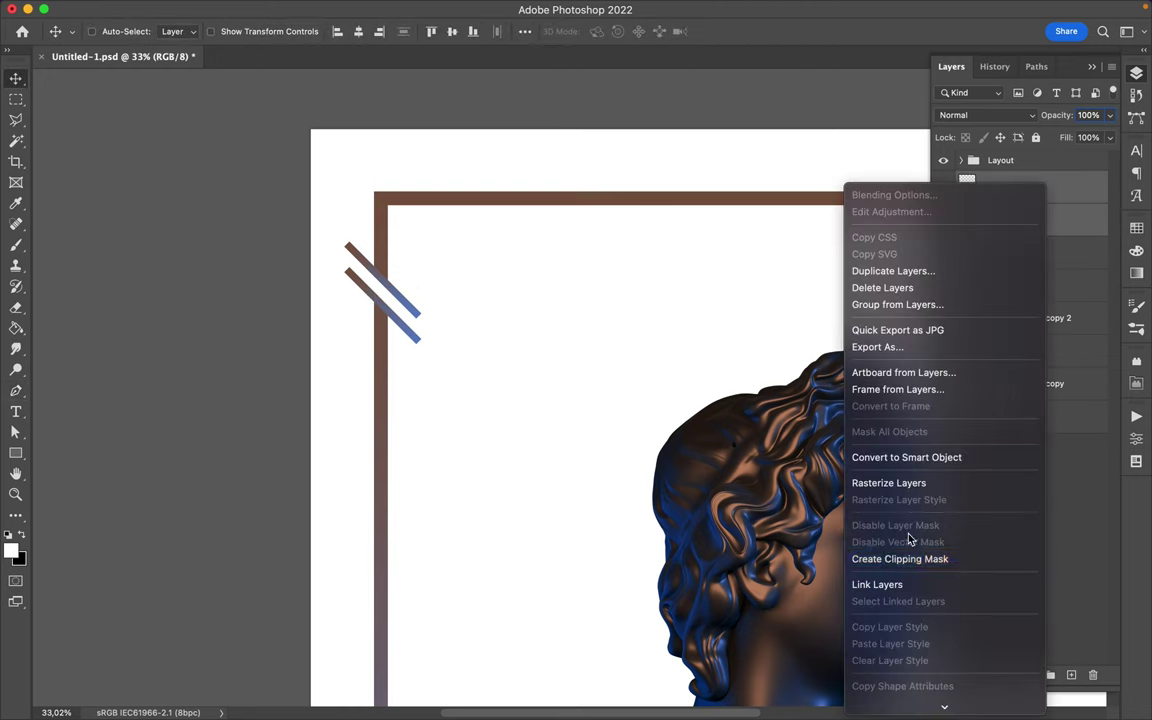
left_click(904, 484)
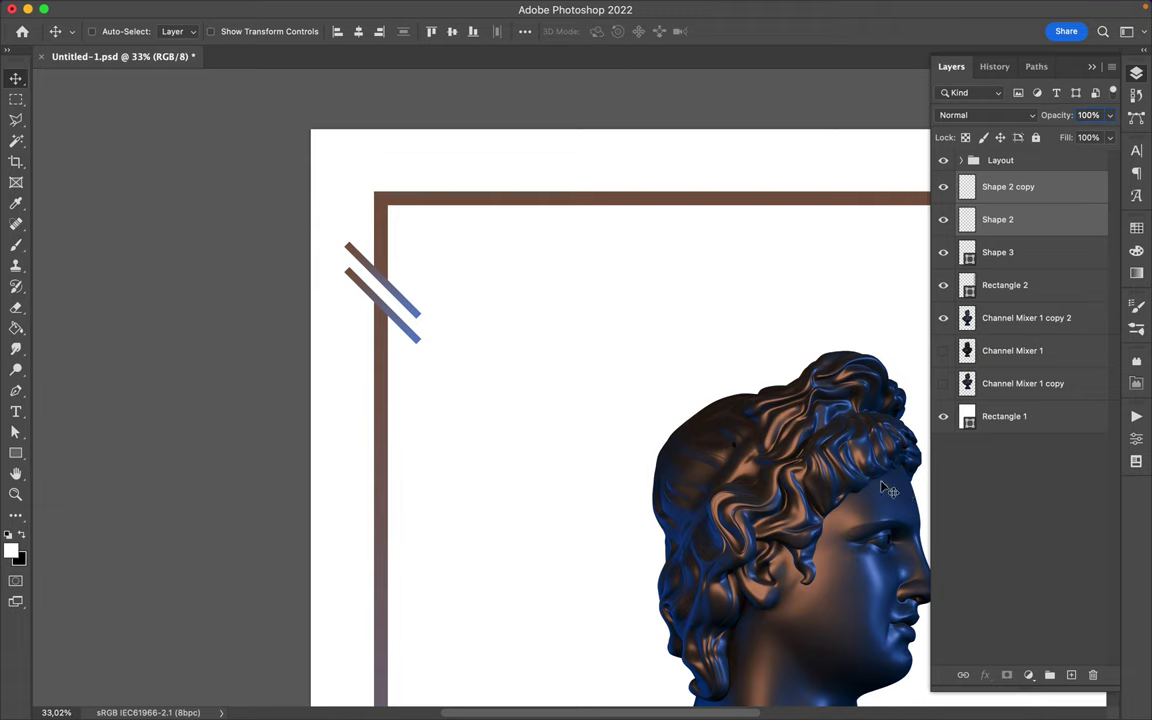
key("m")
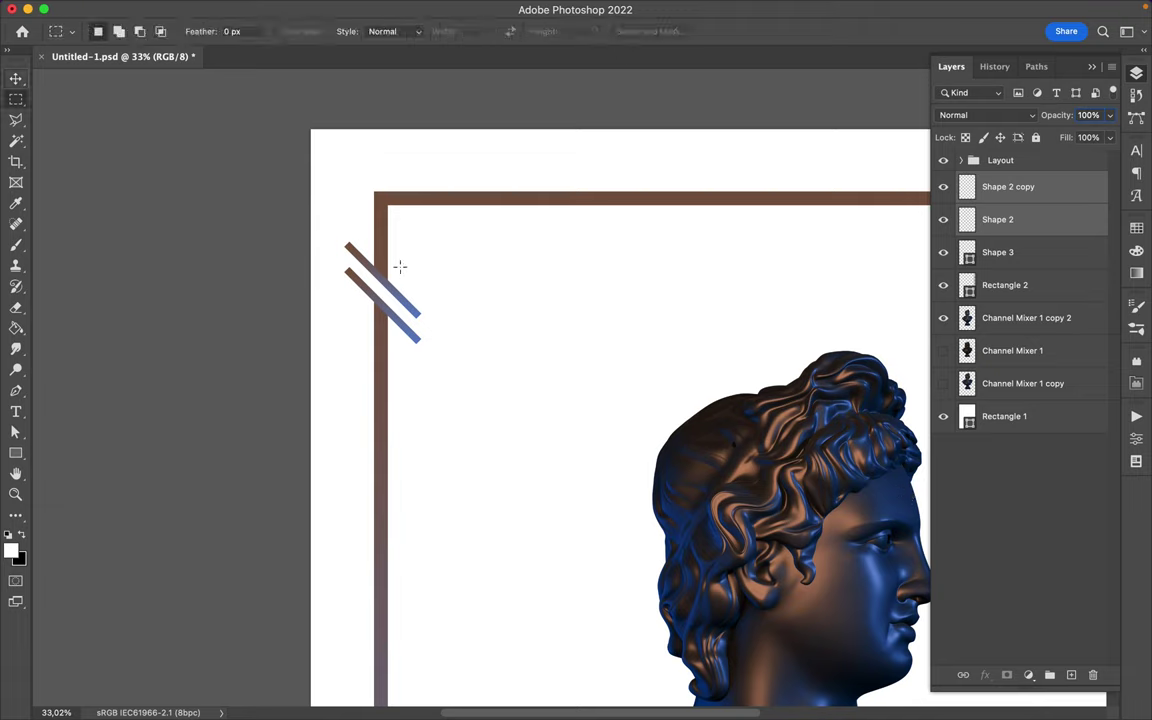
left_click_drag(335, 211, 352, 300)
left_click(995, 217)
left_click_drag(344, 249, 424, 321)
left_click(1008, 187)
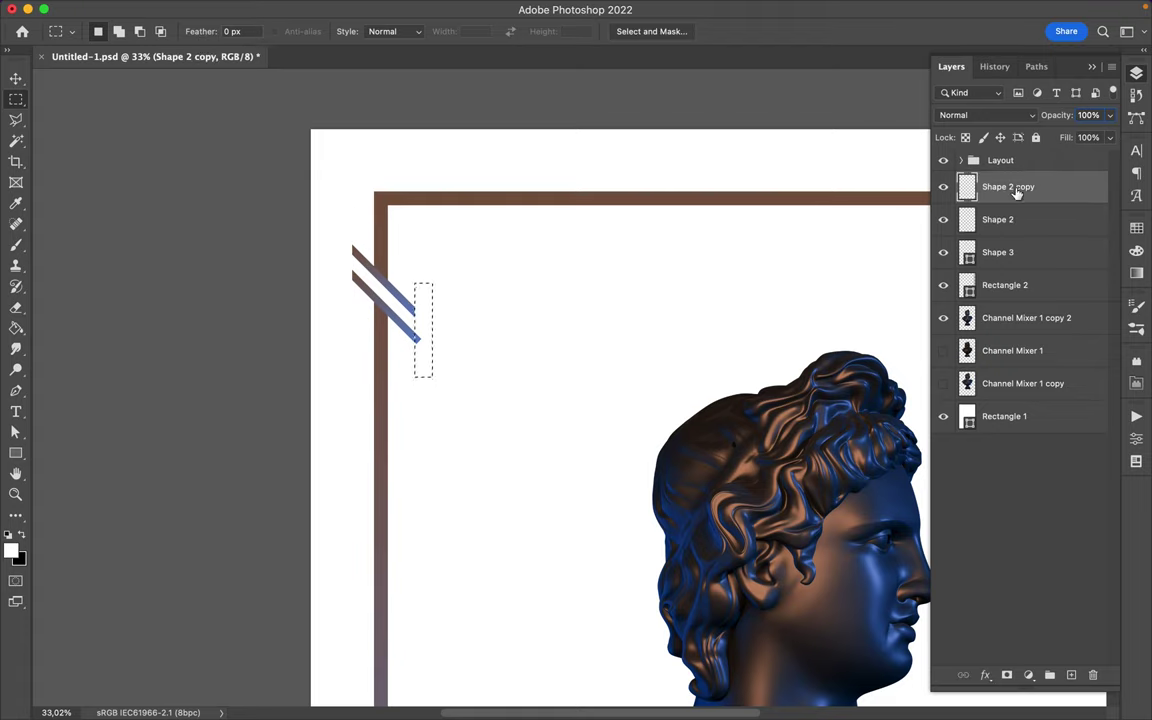
key("v")
Step: Duplicate the trimmed stripe pair onto the frame's bottom-right corner
key("shift+alt+bracketleft")
key("shift+alt+bracketleft")
scroll(808, 297, "down", 3)
left_click_drag(485, 343, 797, 562)
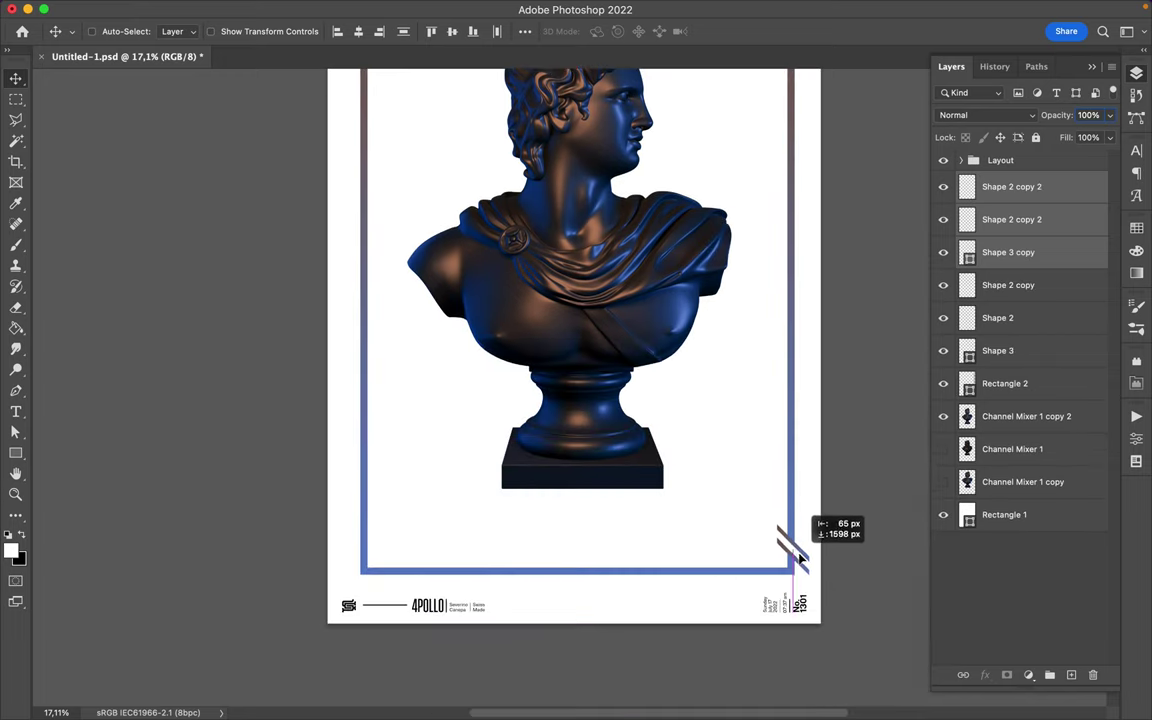
scroll(590, 435, "down", 2)
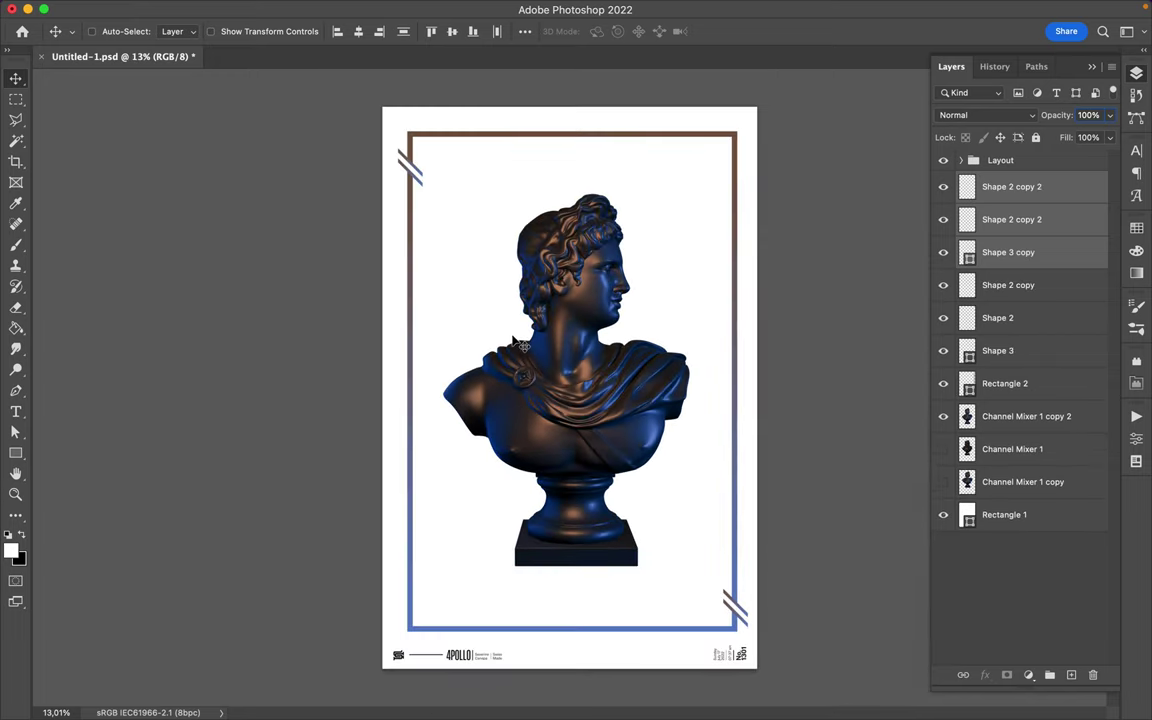
key("p")
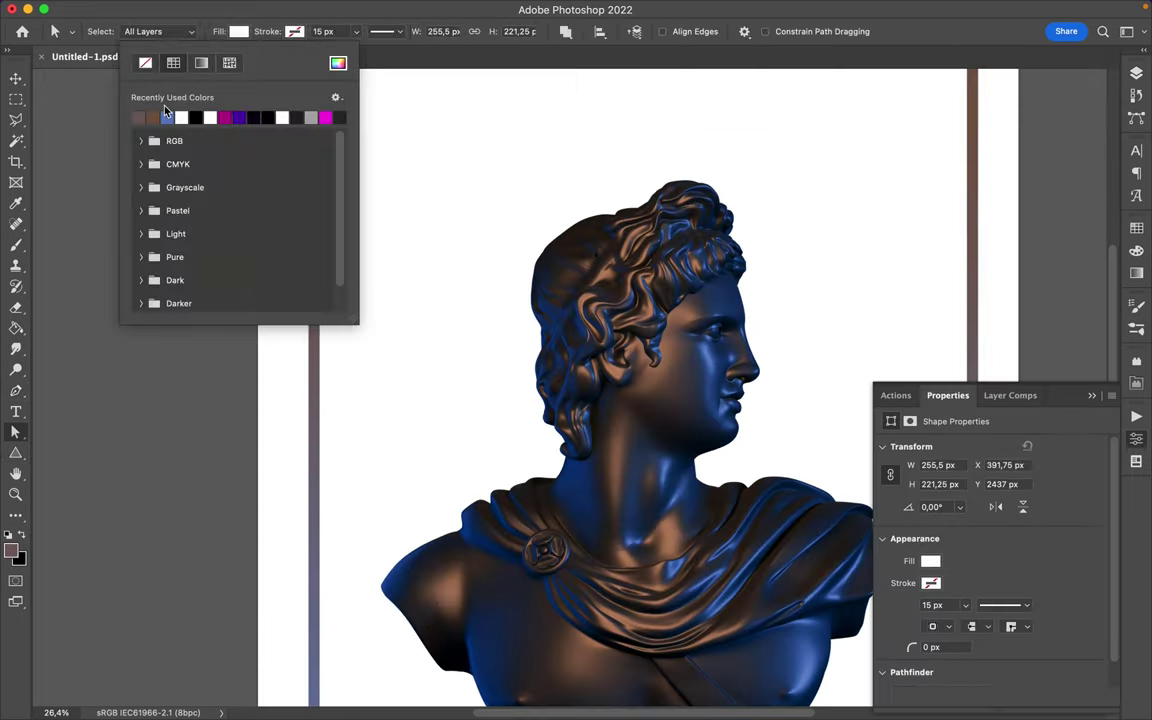
Step: Duplicate the brown triangle beside itself and group the pair with Ctrl+G
key("v")
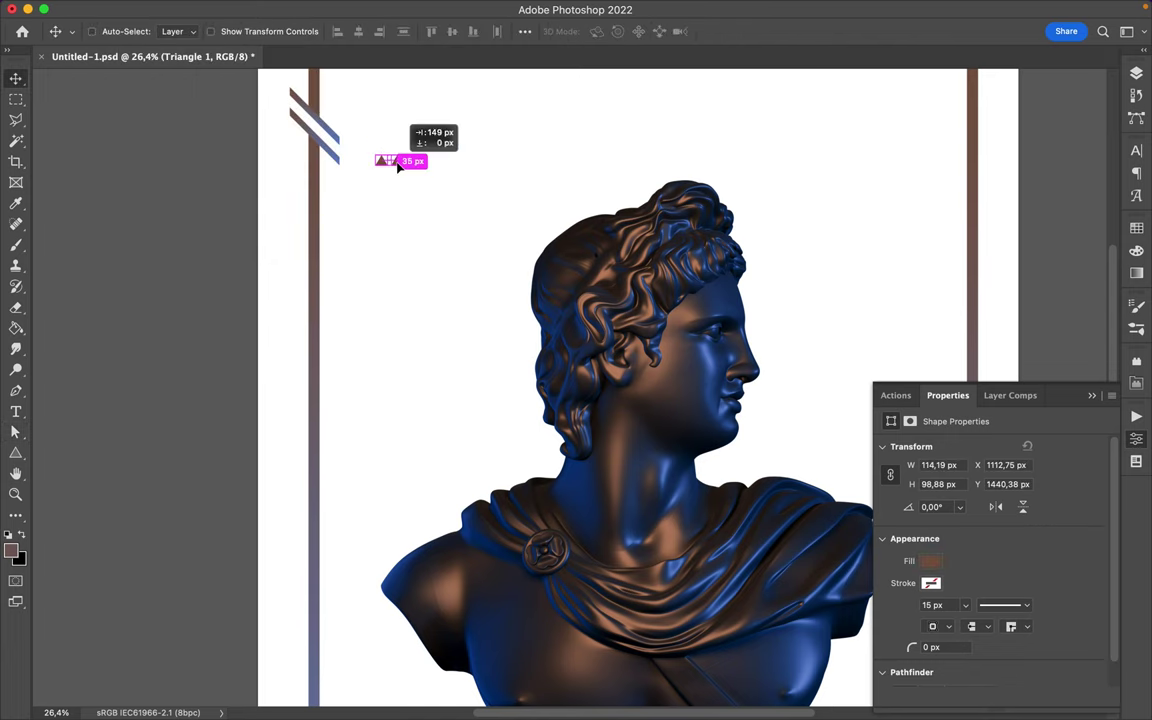
left_click_drag(360, 185, 397, 160)
left_click(1048, 211, "shift")
key("ctrl+g")
Step: Copy triangles to form the base row, the row above and the pyramid's top
scroll(476, 172, "up", 1)
scroll(412, 392, "up", 3)
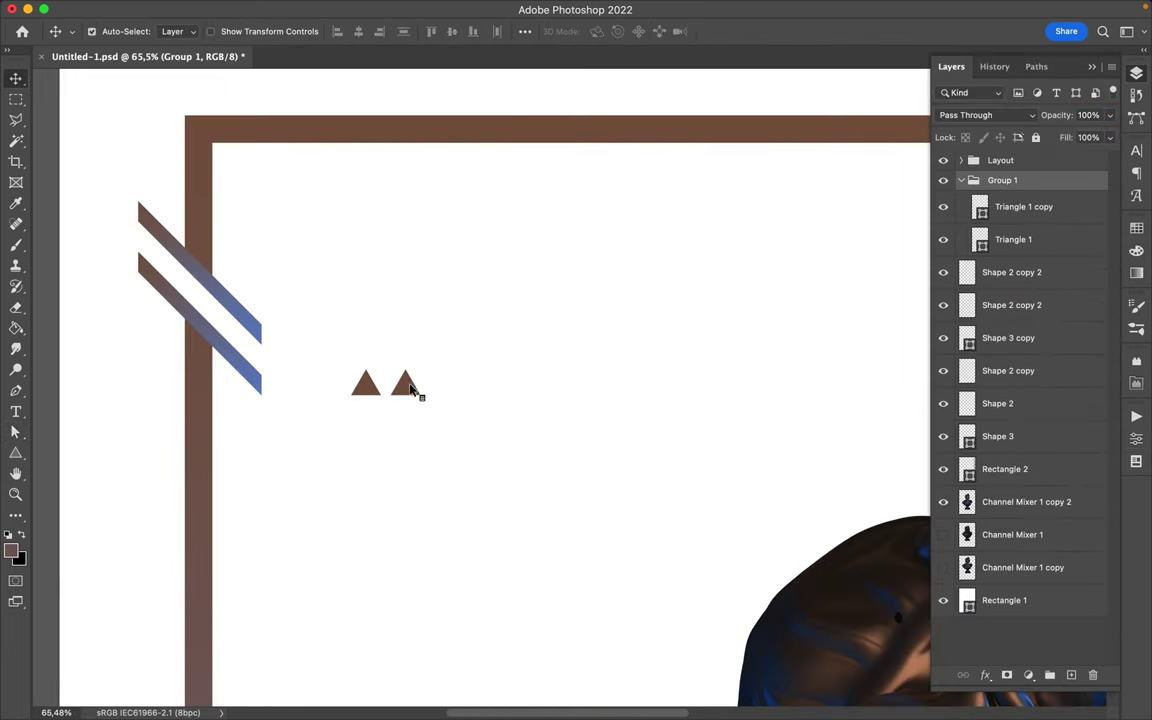
scroll(412, 392, "up", 5)
scroll(327, 437, "left", 2)
left_click_drag(203, 522, 412, 518)
left_click(1008, 313, "shift")
mouse_move(511, 519)
left_mouse_down()
mouse_move(565, 432)
mouse_move(408, 348)
mouse_move(306, 351)
left_mouse_up()
left_click_drag(385, 344, 332, 254)
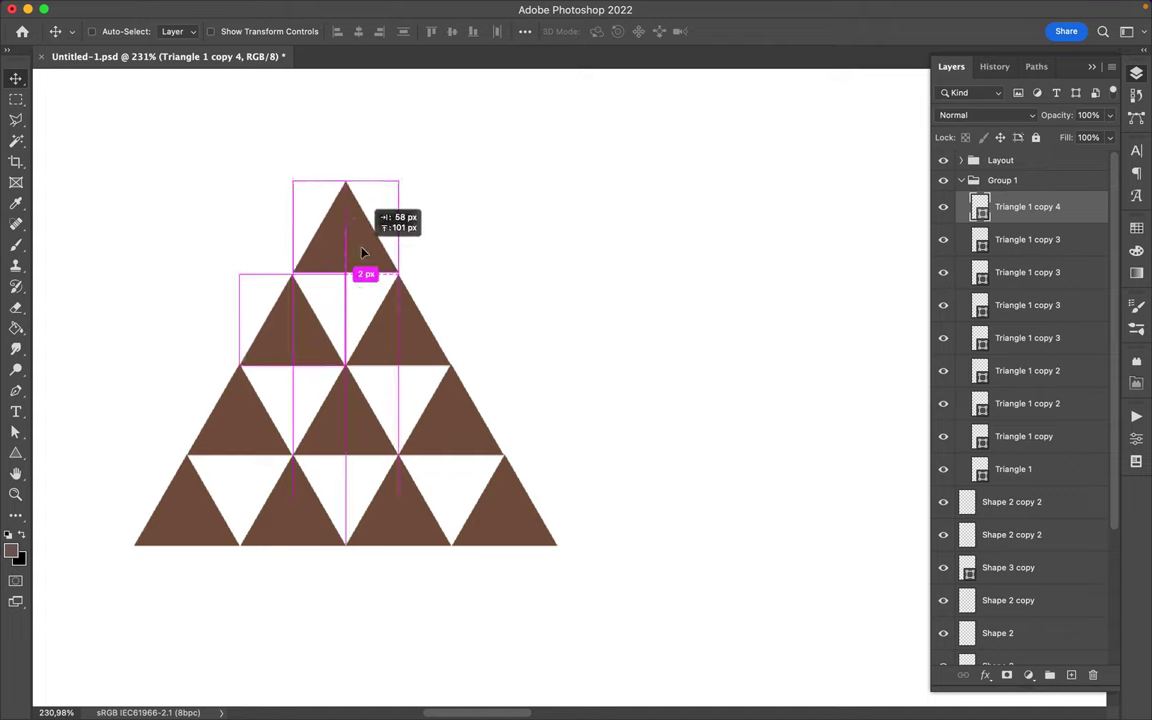
Step: Nudge the triangles to close the gaps and line up their tips
scroll(278, 308, "up", 3)
scroll(112, 305, "left", 5)
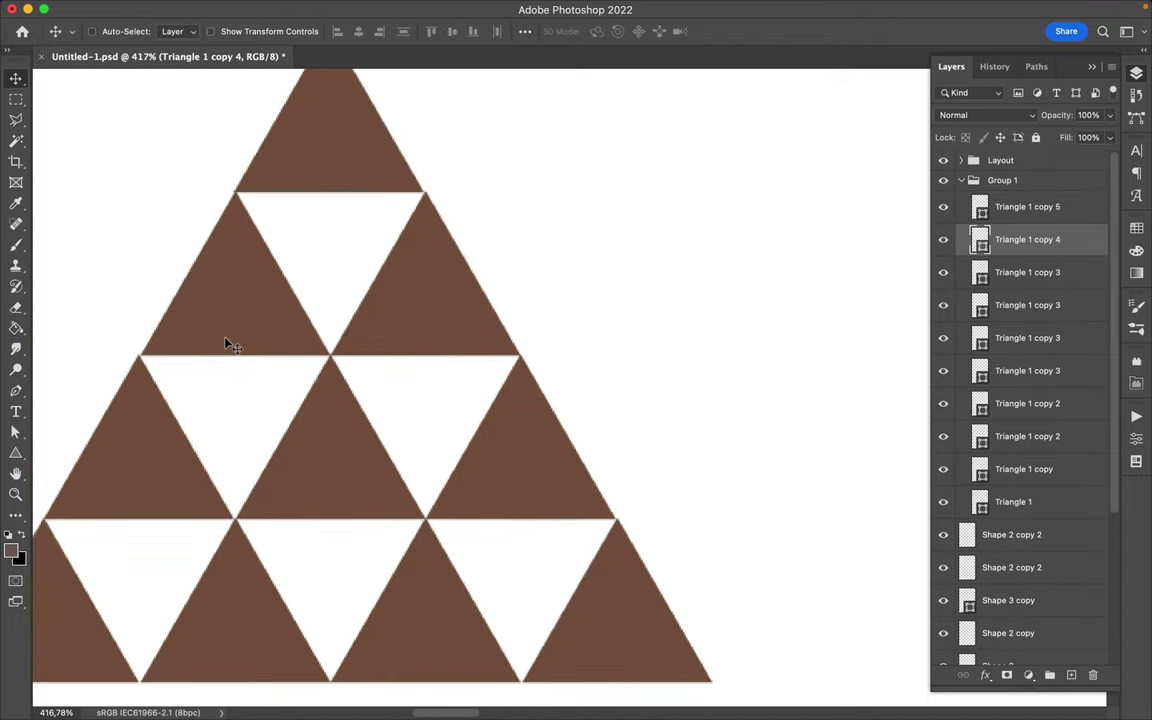
left_click(345, 172, "super")
scroll(300, 400, "left", 2)
left_click_drag(200, 515, 198, 510)
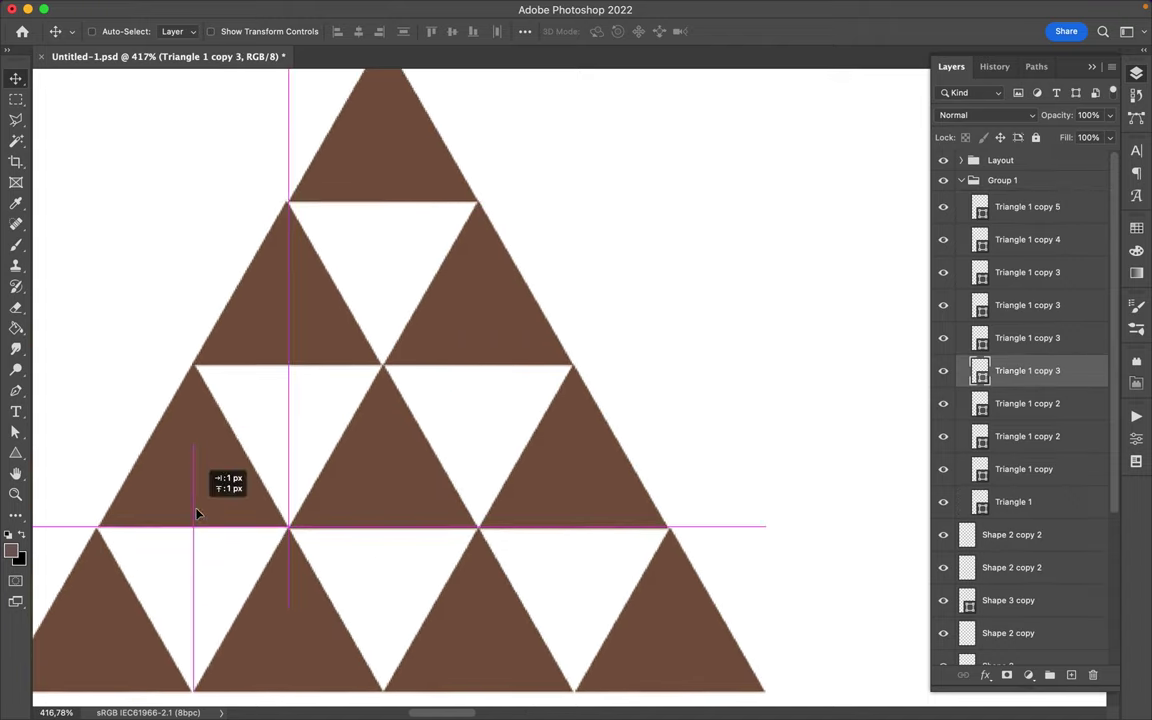
left_click_drag(285, 338, 290, 303)
scroll(350, 346, "up", 3)
scroll(350, 346, "up", 2)
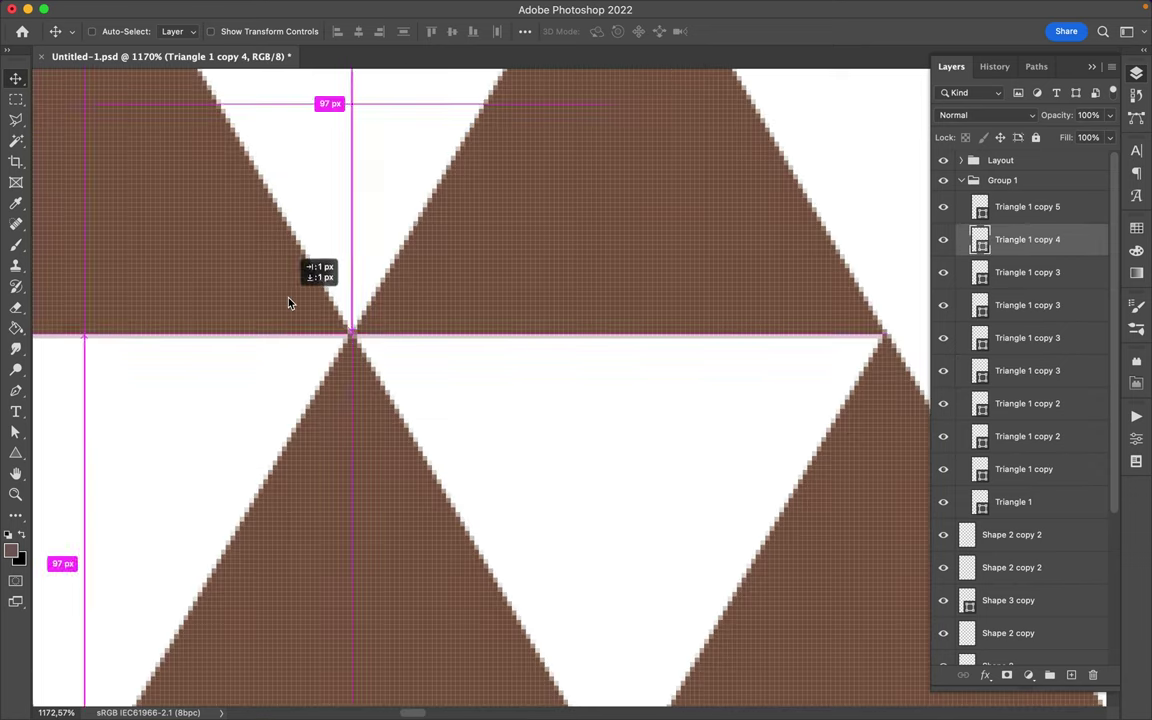
scroll(288, 301, "left", 3)
left_click_drag(226, 414, 224, 411)
scroll(490, 432, "left", 2)
scroll(488, 432, "up", 3)
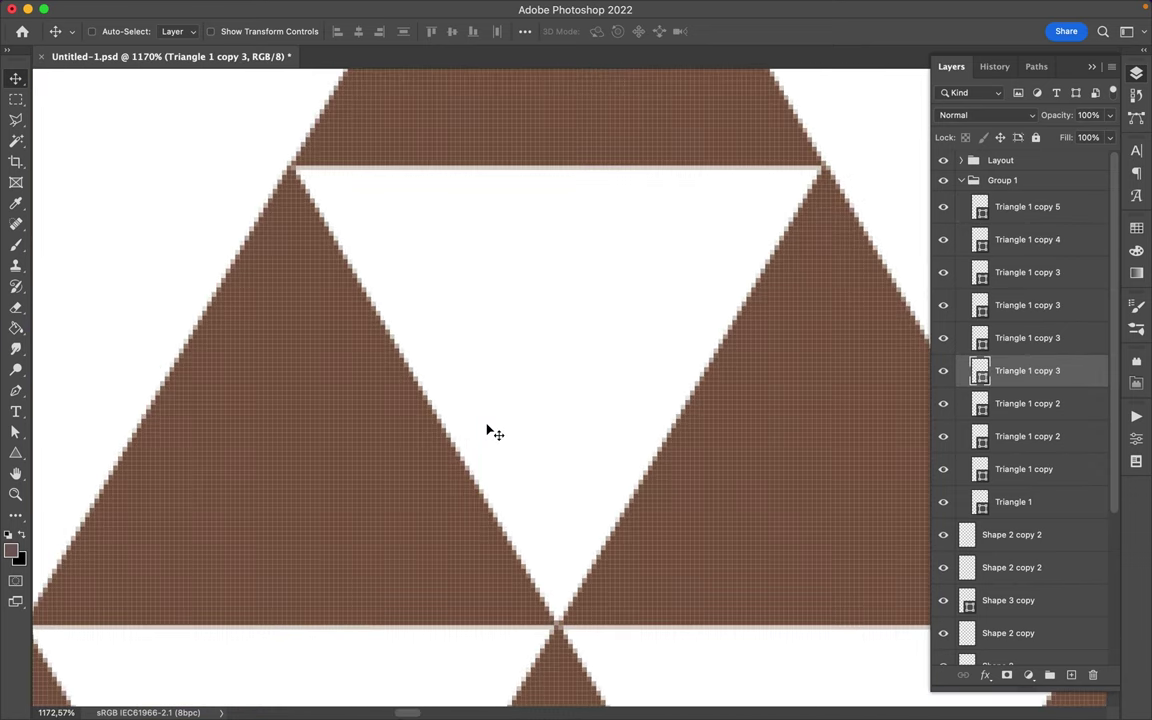
Step: Move the Group 1 pyramid inside the frame beside the bust's head
key("super+0")
left_click(996, 184)
left_click_drag(436, 150, 428, 246)
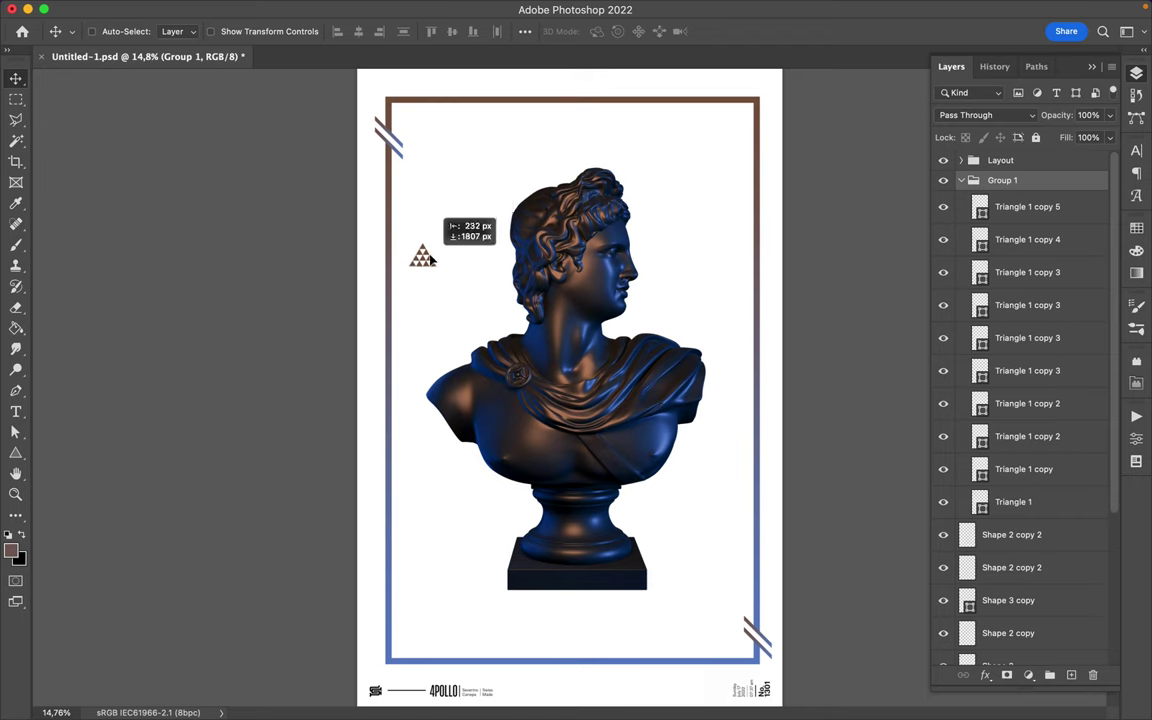
Step: Draw a thin vertical line with the pen and shift it slightly right
key("p")
key("a")
key("p")
left_click(742, 110)
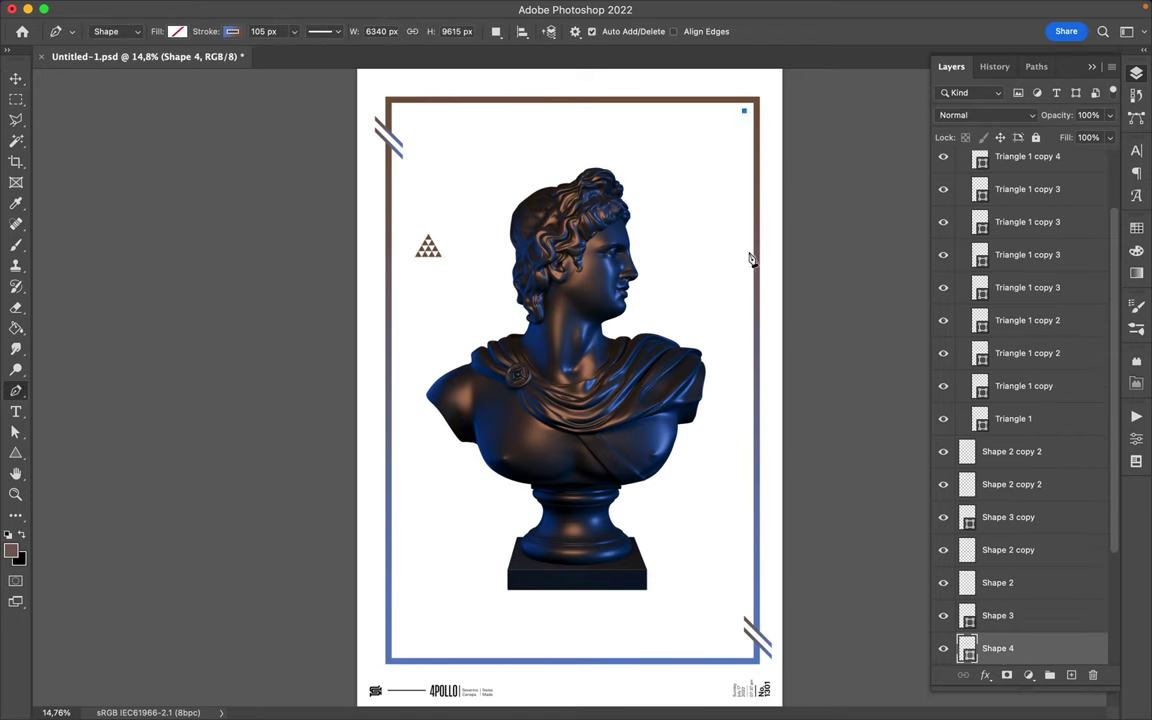
left_click(742, 328)
key("a")
left_click(330, 31)
key("v")
left_click_drag(743, 241, 748, 241)
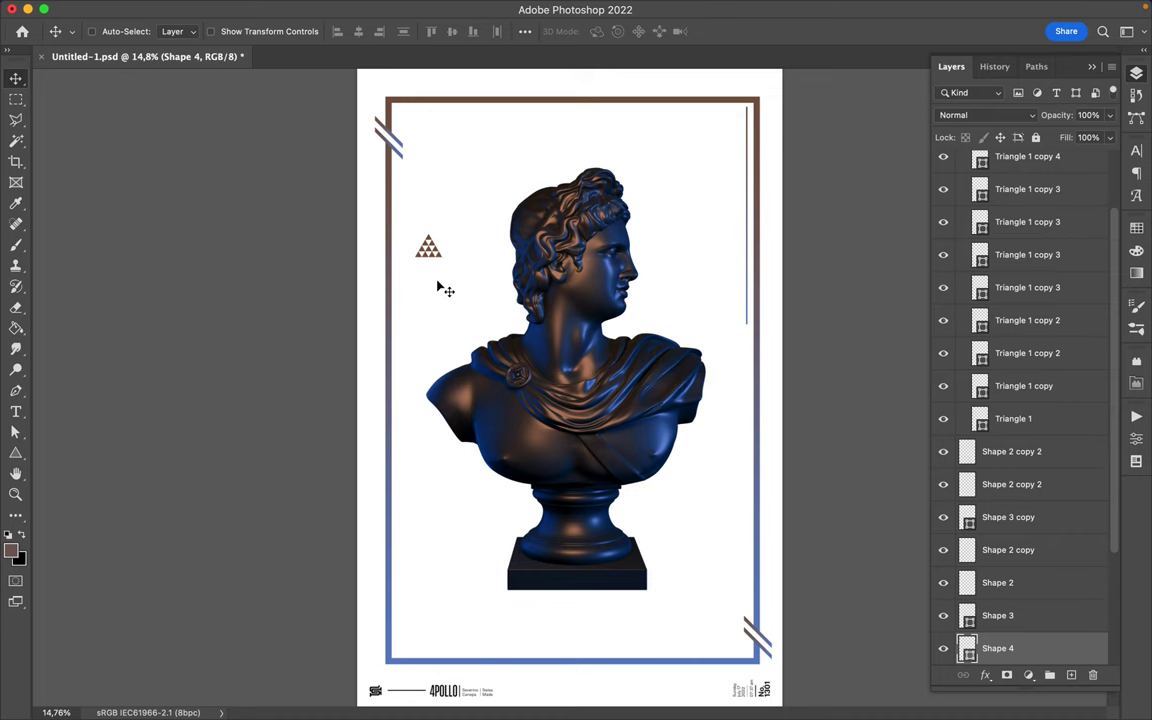
Step: Copy a strip of the bust to a new layer, shrink it, and move it lower left
scroll(440, 288, "up", 3)
scroll(1043, 257, "up", 3)
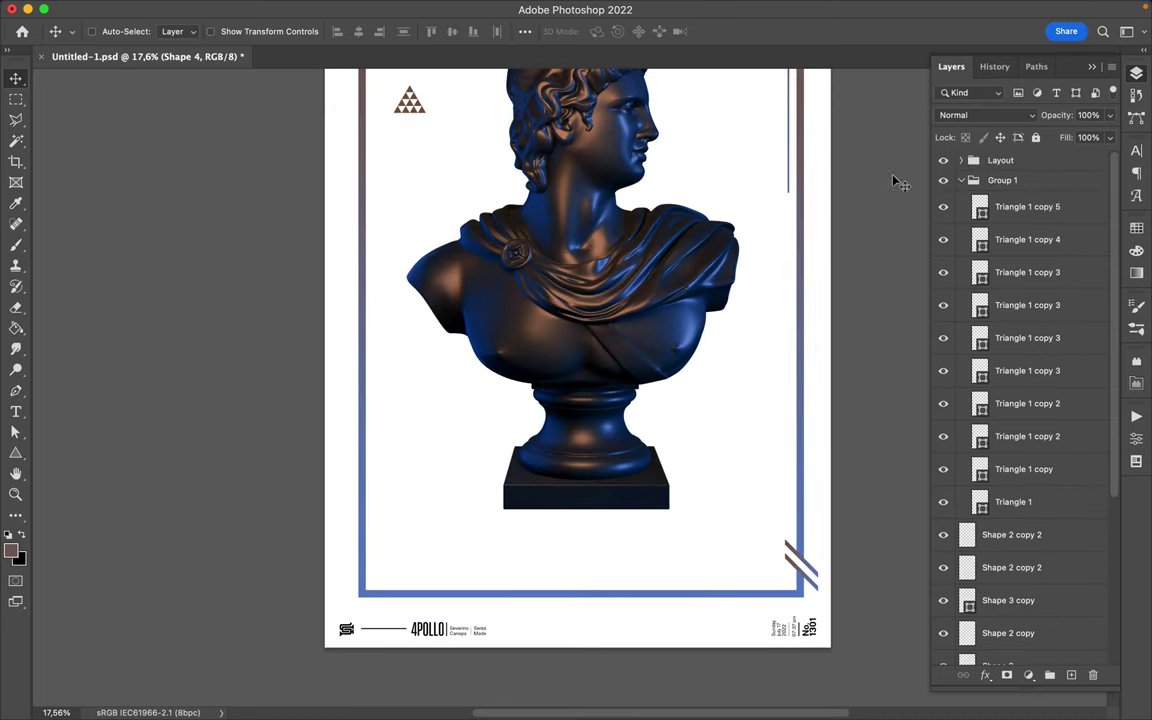
scroll(769, 216, "up", 5)
key("m")
mouse_move(602, 88)
left_mouse_down()
mouse_move(760, 652)
mouse_move(604, 100)
left_mouse_up()
key("ctrl+j")
key("ctrl+t")
key("Return")
left_click_drag(564, 160, 455, 543)
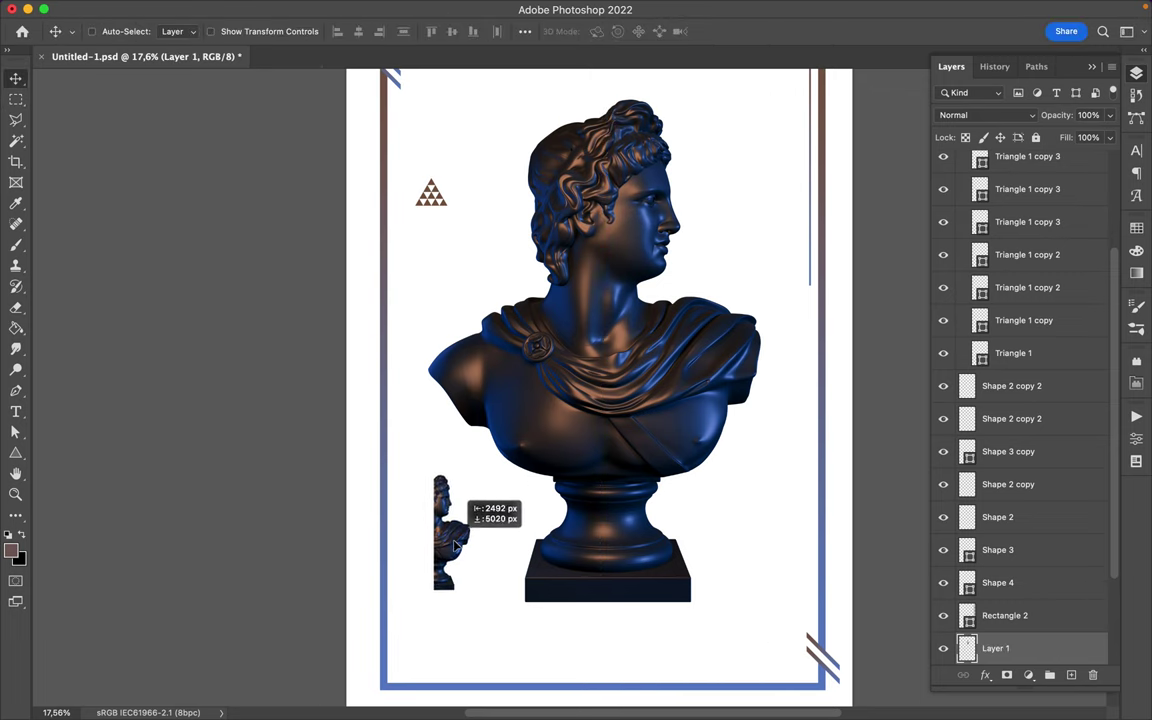
scroll(455, 543, "down", 3)
Step: Copy the left half of the bust to a new layer and shrink it
key("m")
mouse_move(447, 190)
left_mouse_down()
mouse_move(559, 586)
mouse_move(540, 257)
mouse_move(670, 243)
left_mouse_up()
key("ctrl+j")
key("ctrl+t")
key("Return")
Step: Centre the outer frame rectangle horizontally on the canvas
left_click(717, 244, "ctrl")
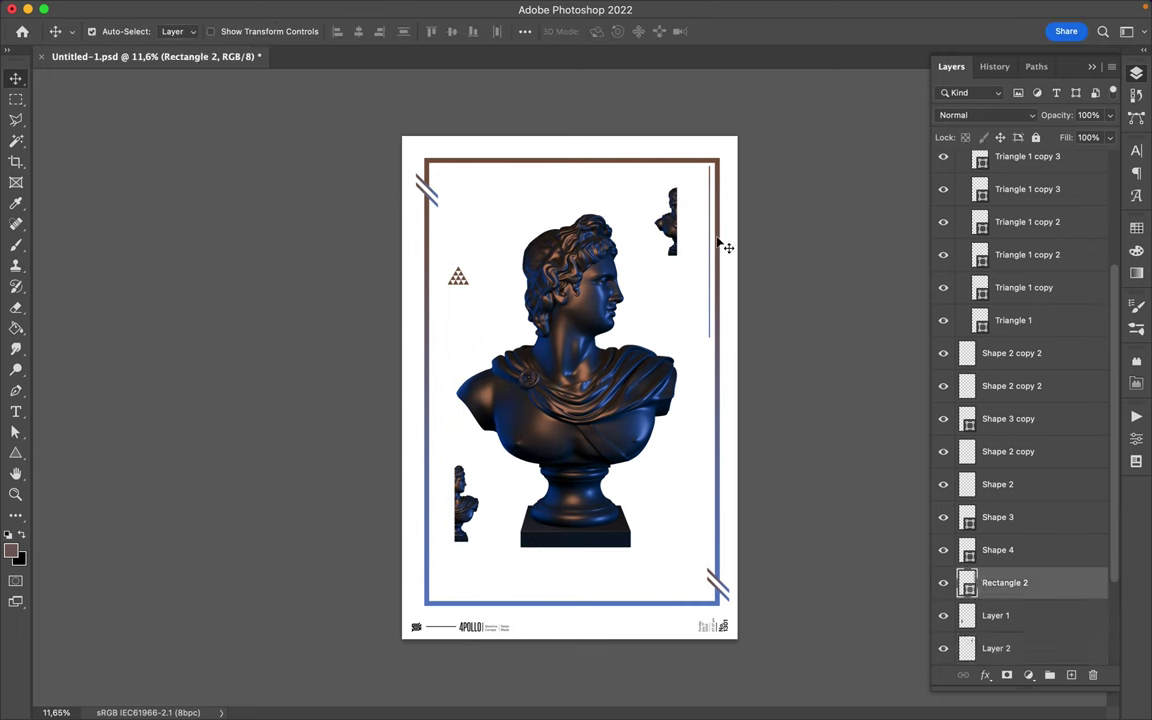
left_click(525, 31)
left_click(475, 74)
Step: Delete the thin vertical line and the upper head fragment; move the triangle group top-right
left_click_drag(720, 590, 651, 532)
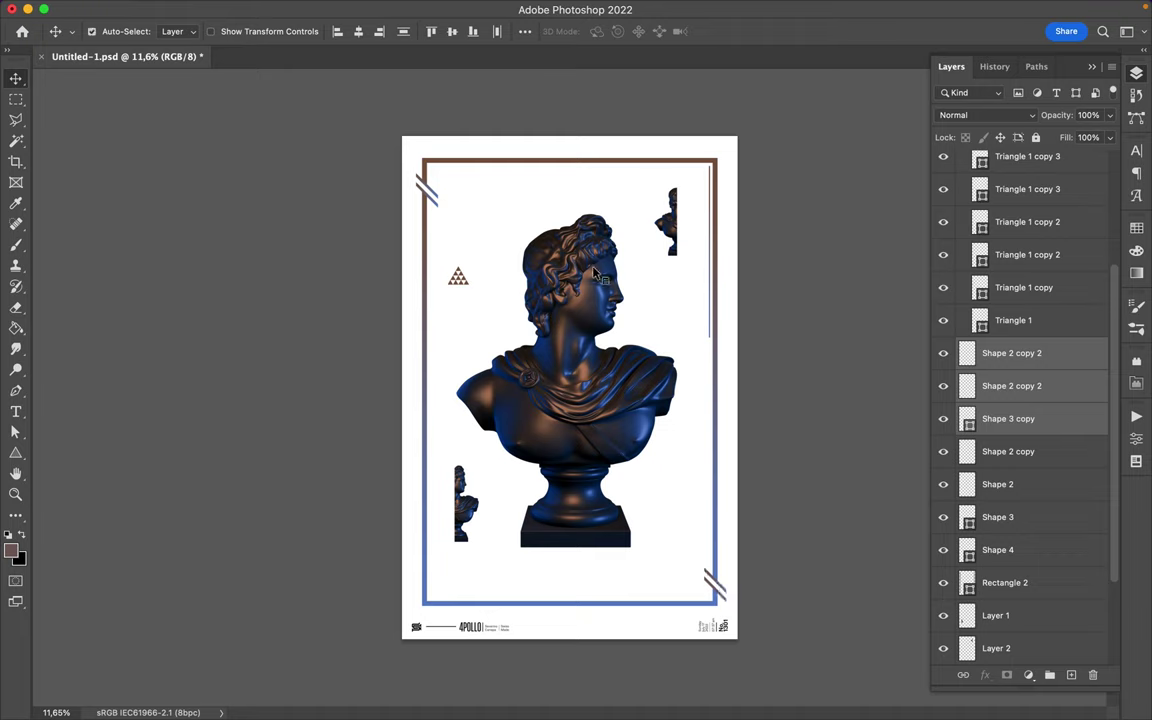
left_click(715, 291, "ctrl")
left_click(712, 295, "ctrl")
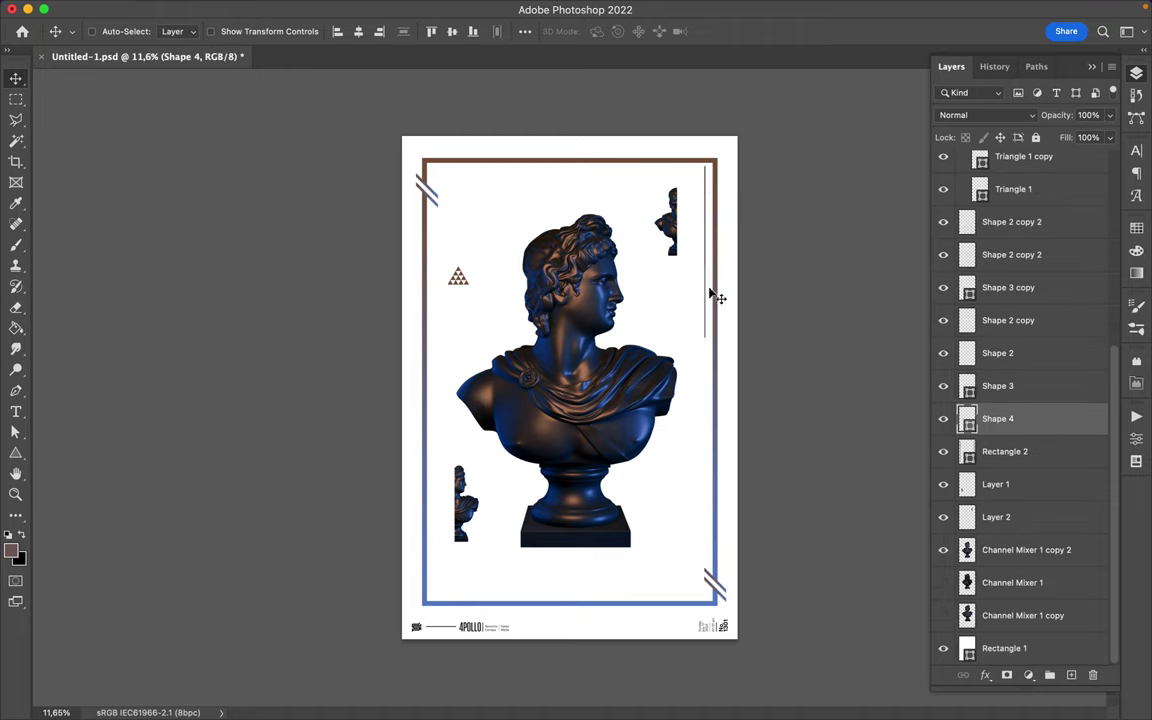
key("Delete")
left_click(666, 224, "ctrl")
key("Delete")
left_click(457, 275, "ctrl")
left_click_drag(457, 275, 673, 219)
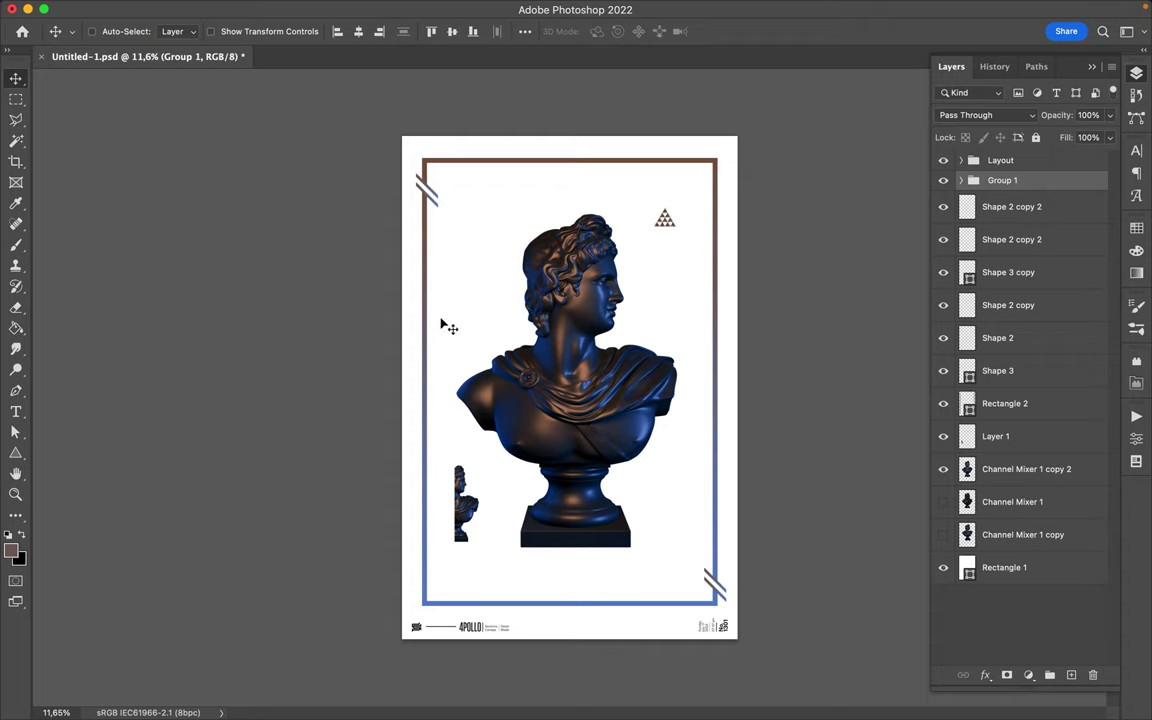
Step: Draw a white diagonal bar across the bust and start a second bar with the pen
key("u")
left_click_drag(490, 310, 648, 466)
key("v")
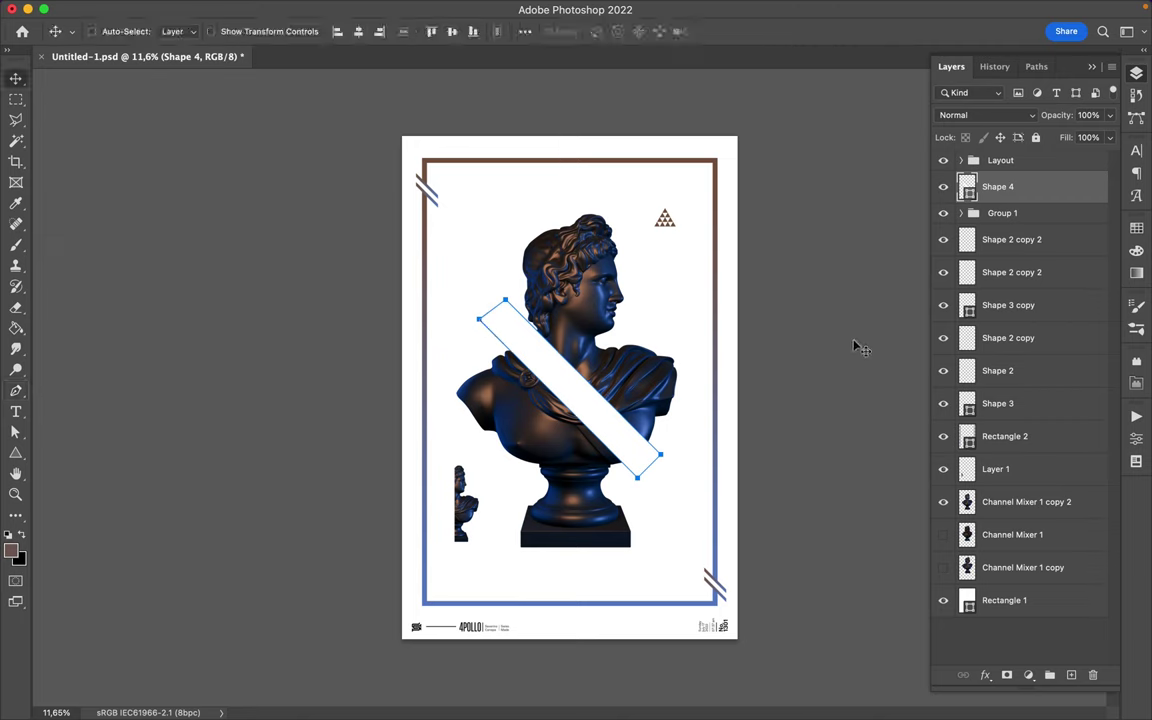
key("a")
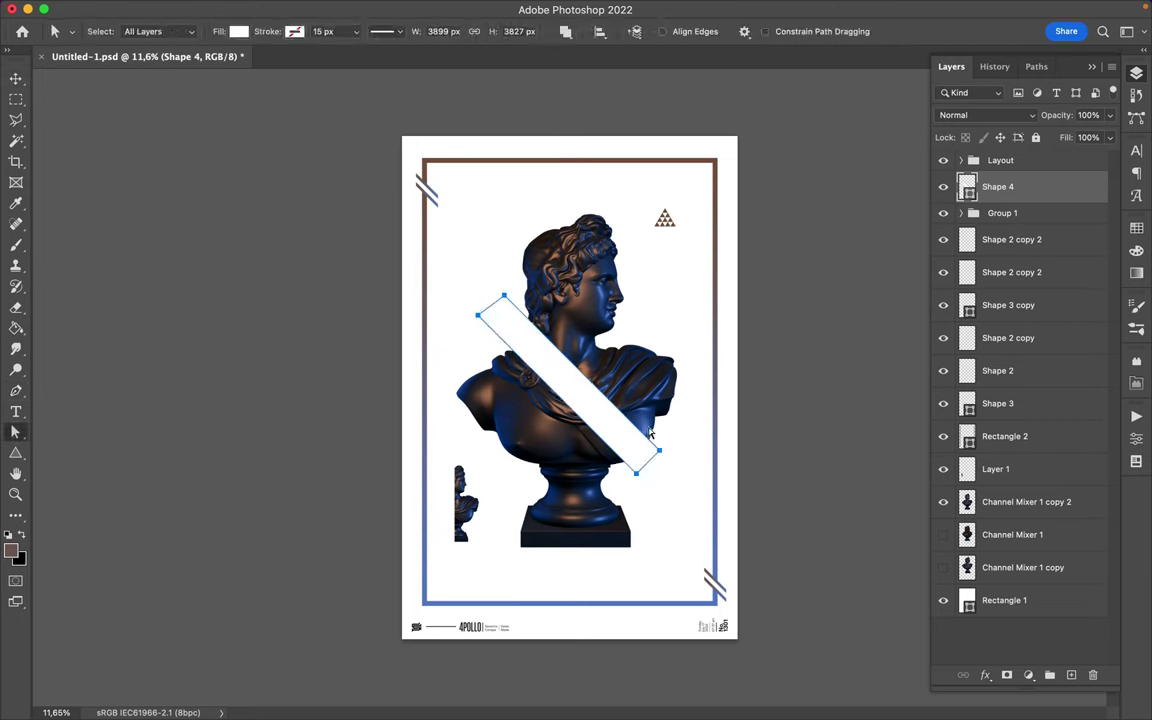
key("v")
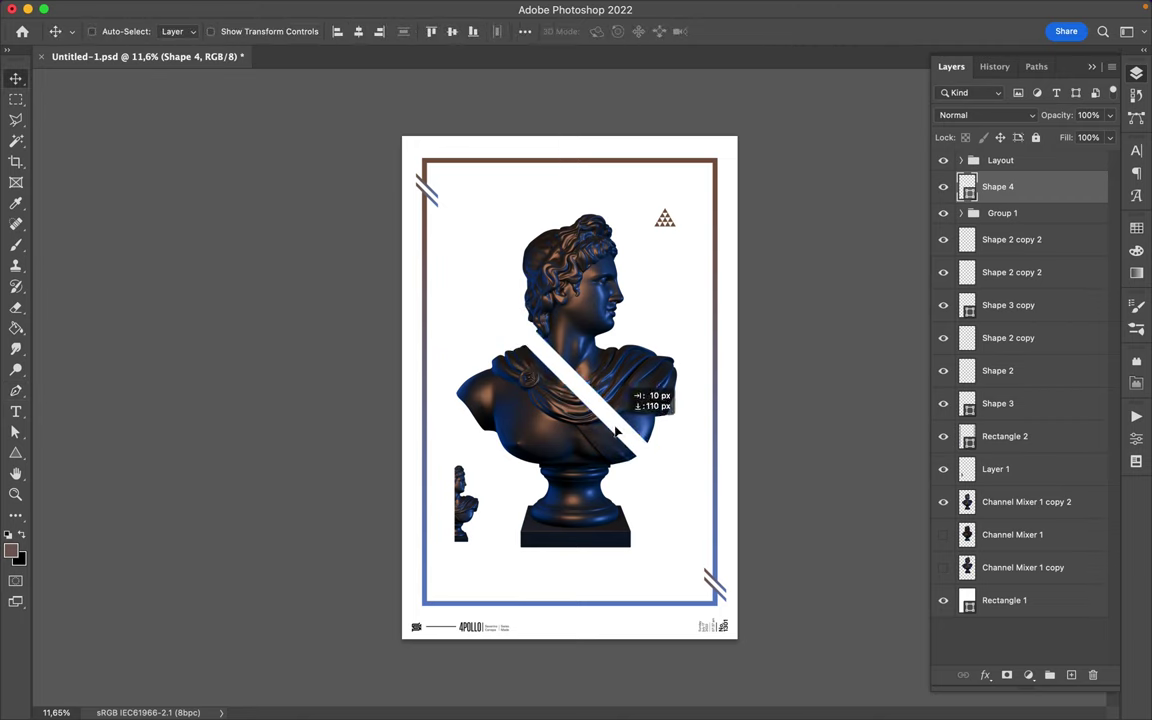
key("p")
left_click(597, 410)
key("v")
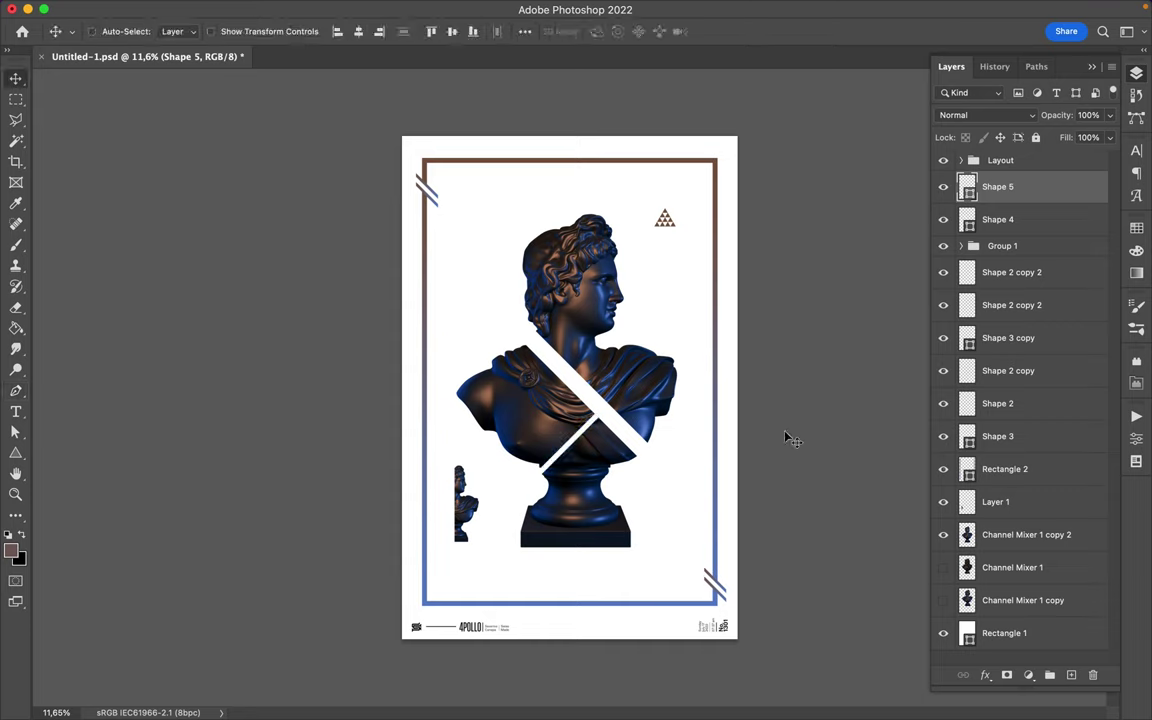
Step: Reshape the second bar's lower end across the shoulder, then delete it
key("u")
left_click(471, 230)
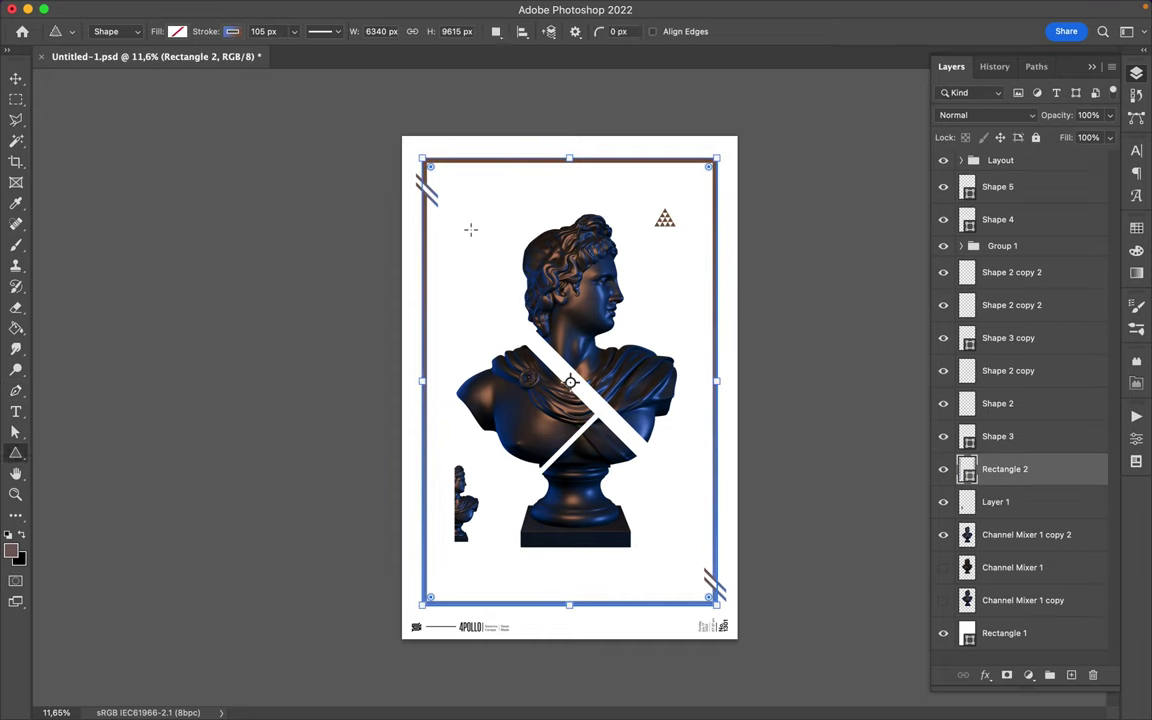
key("v")
left_click(607, 384)
key("a")
mouse_move(600, 412)
left_mouse_down()
mouse_move(561, 509)
mouse_move(530, 482)
left_mouse_up()
key("v")
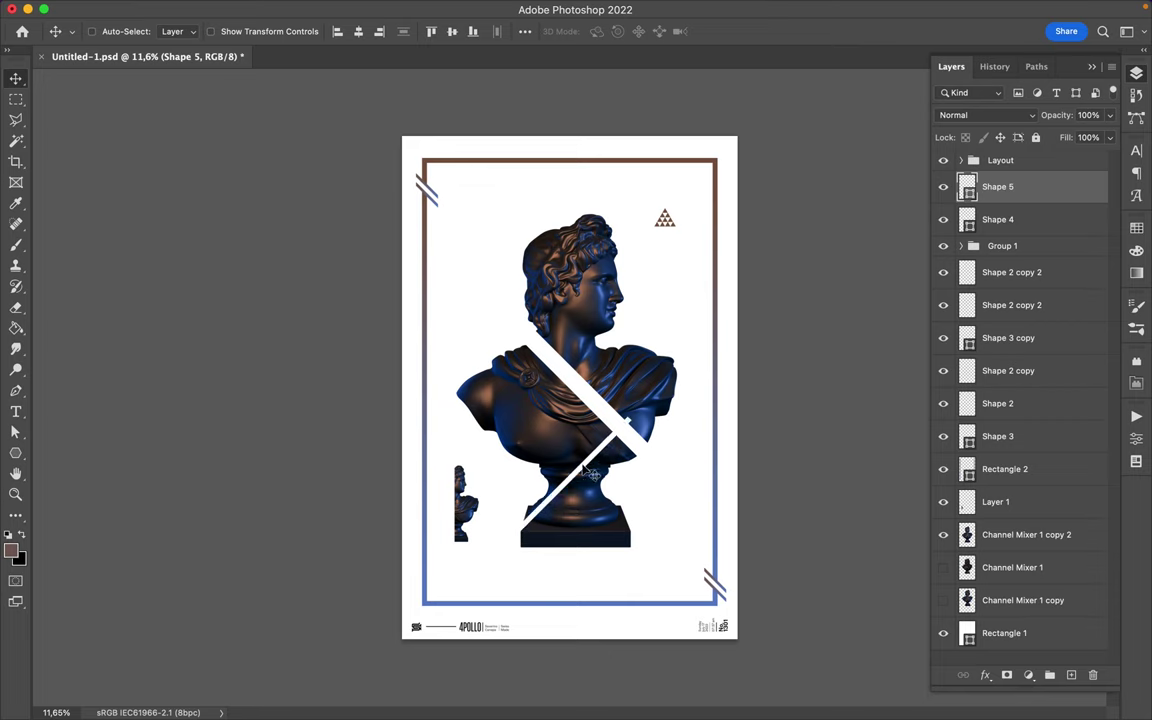
key("Delete")
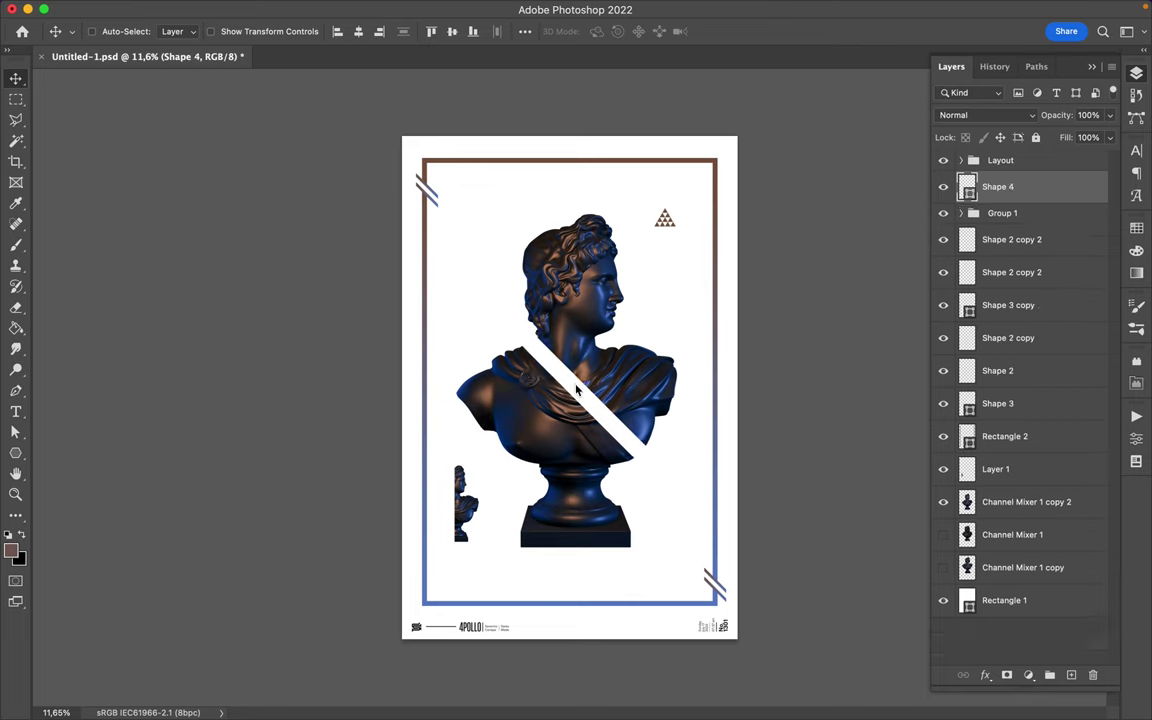
Step: Rotate the first diagonal bar to slant the other way, then delete it
key("ctrl+t")
left_click_drag(489, 280, 553, 458)
key("Return")
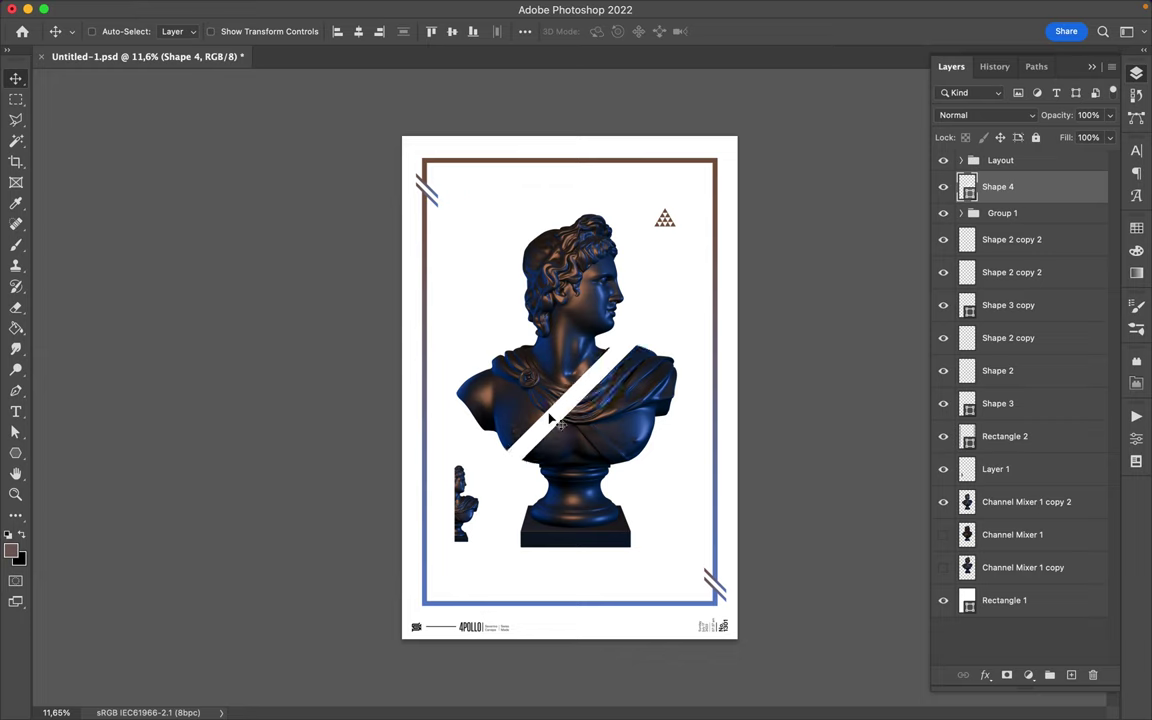
key("Delete")
Step: Shift the small bust copy up-right and bring the triangle closer to the head
left_click_drag(476, 514, 454, 566)
left_click_drag(666, 218, 676, 198)
left_click_drag(446, 558, 477, 497)
mouse_move(677, 197)
left_mouse_down()
mouse_move(680, 185)
mouse_move(660, 240)
left_mouse_up()
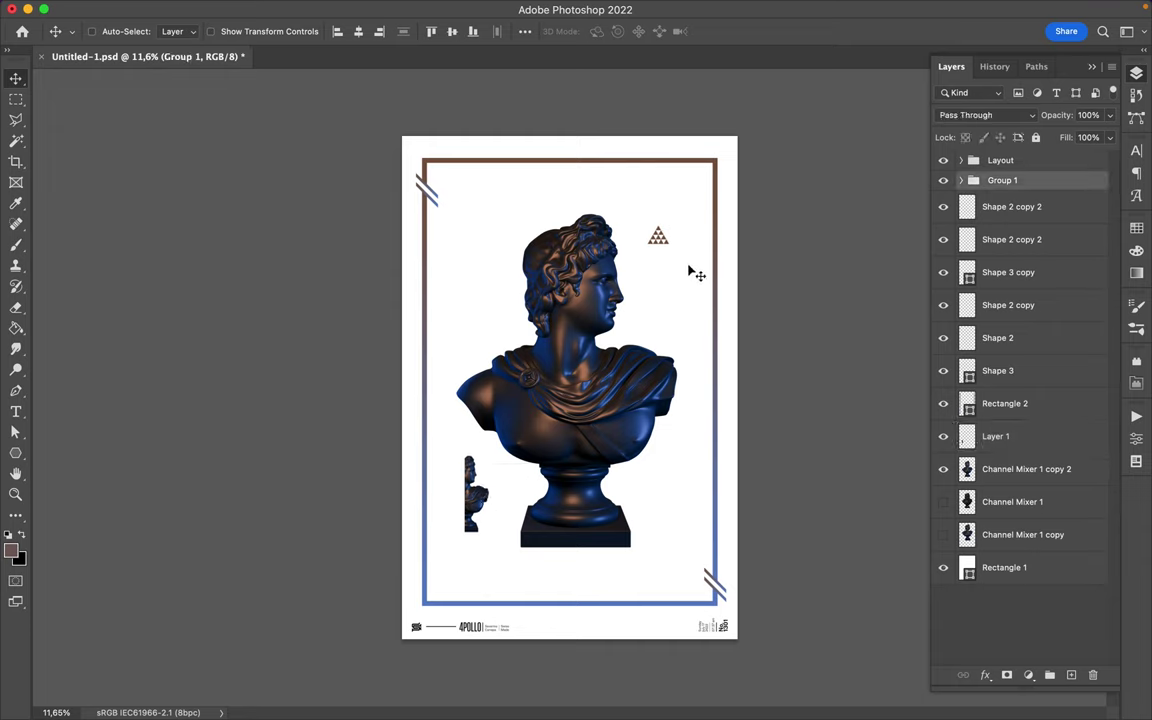
Step: Scale the triangle up slightly and flip it to point downward
key("ctrl+t")
key("Return")
mouse_move(668, 245)
left_mouse_down()
mouse_move(679, 260)
mouse_move(652, 282)
mouse_move(720, 255)
left_mouse_up()
key("ctrl+t")
key("Return")
Step: Nudge the large bust up and right and shift the small bust copy slightly right
left_click_drag(624, 474, 627, 468)
left_click(478, 495, "ctrl")
left_click_drag(478, 495, 481, 496)
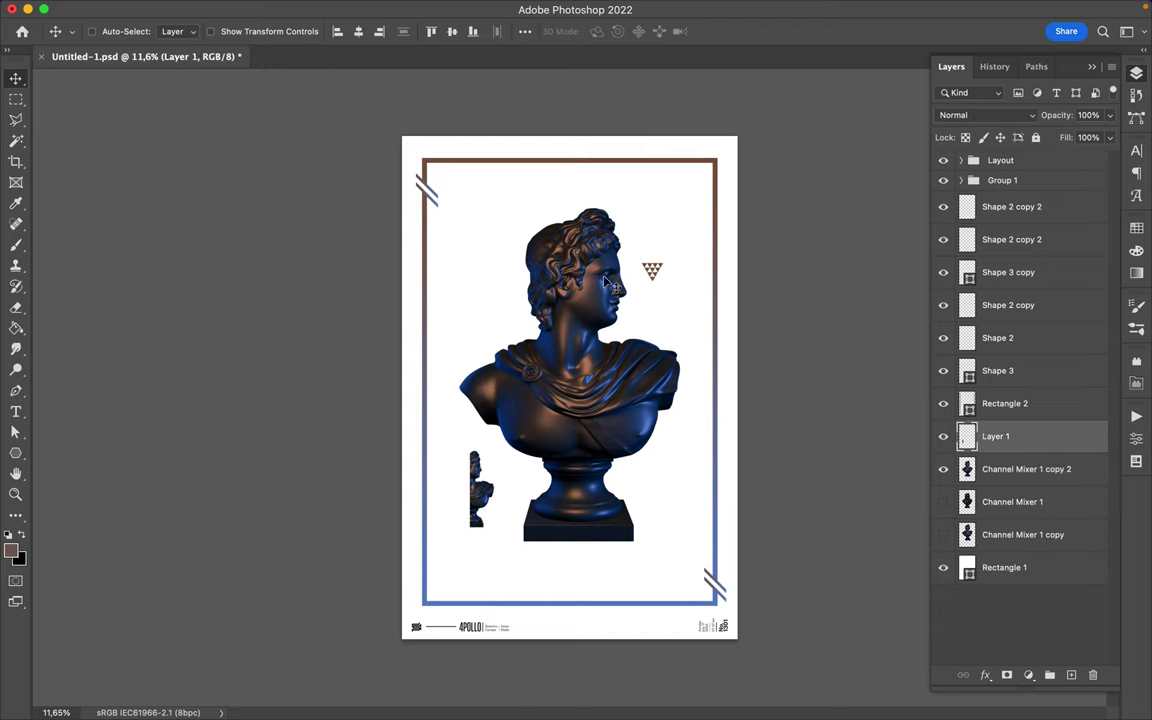
key("a")
scroll(648, 194, "up", 2)
left_click(560, 124)
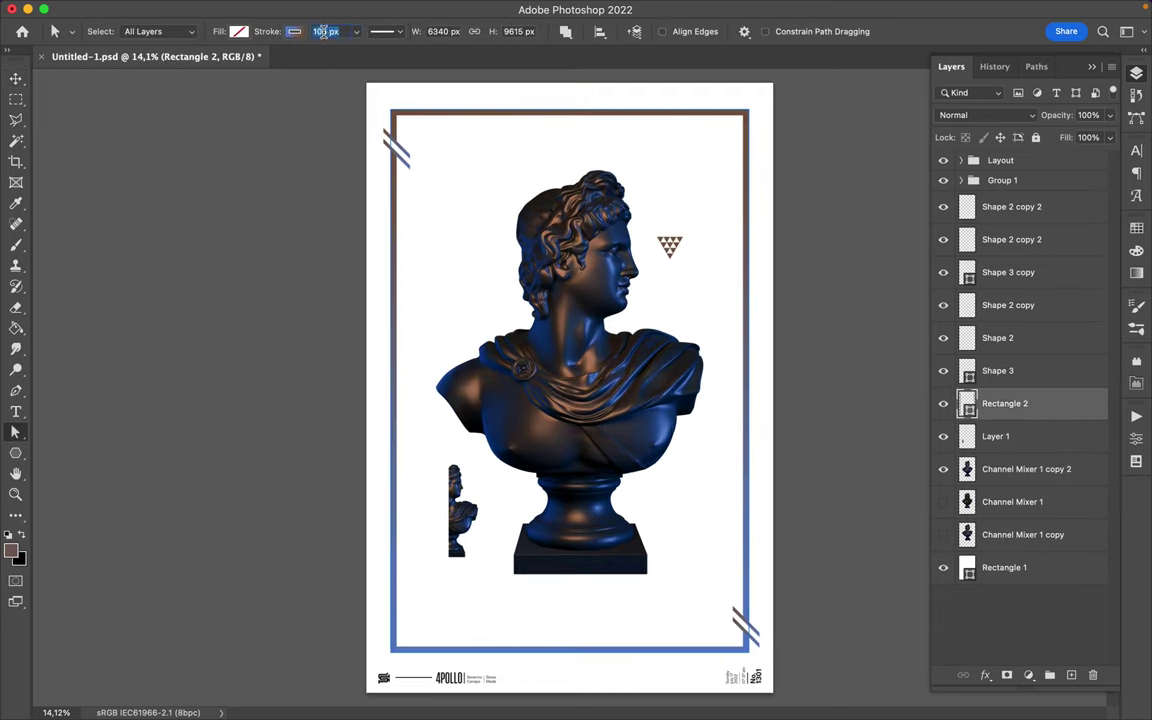
left_click(797, 278)
Step: Undo the duplicated stripe layers, going back to the frame rectangle
key("v")
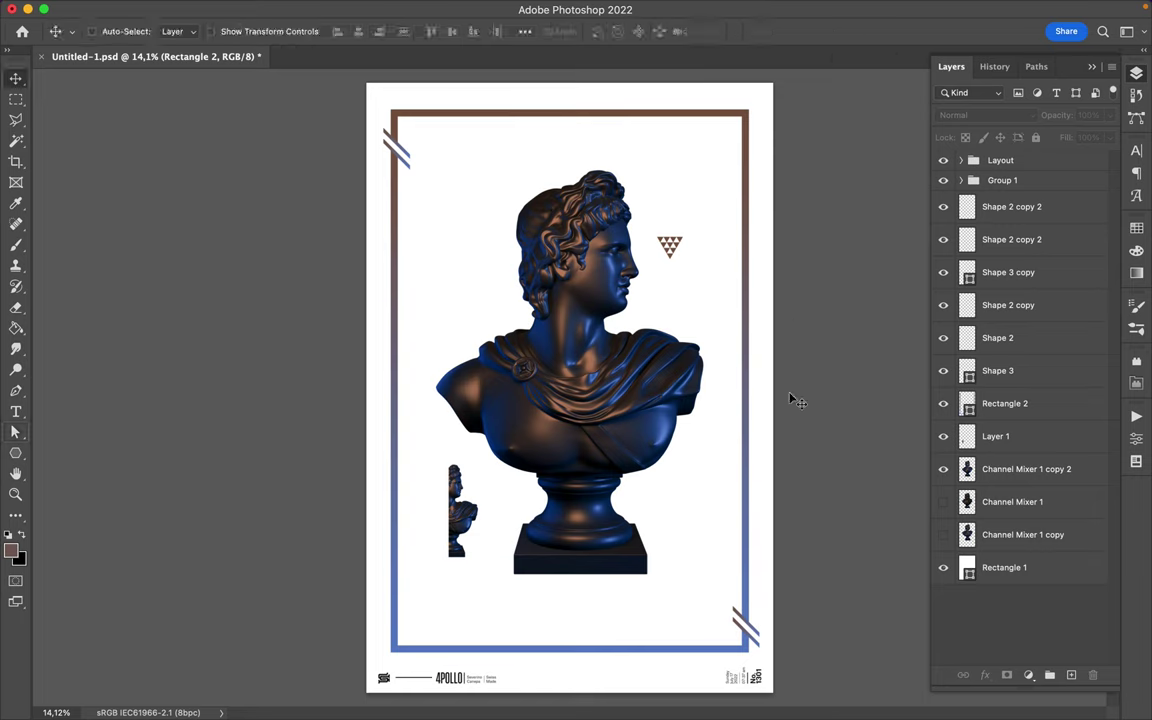
left_click(750, 628)
left_click(748, 631)
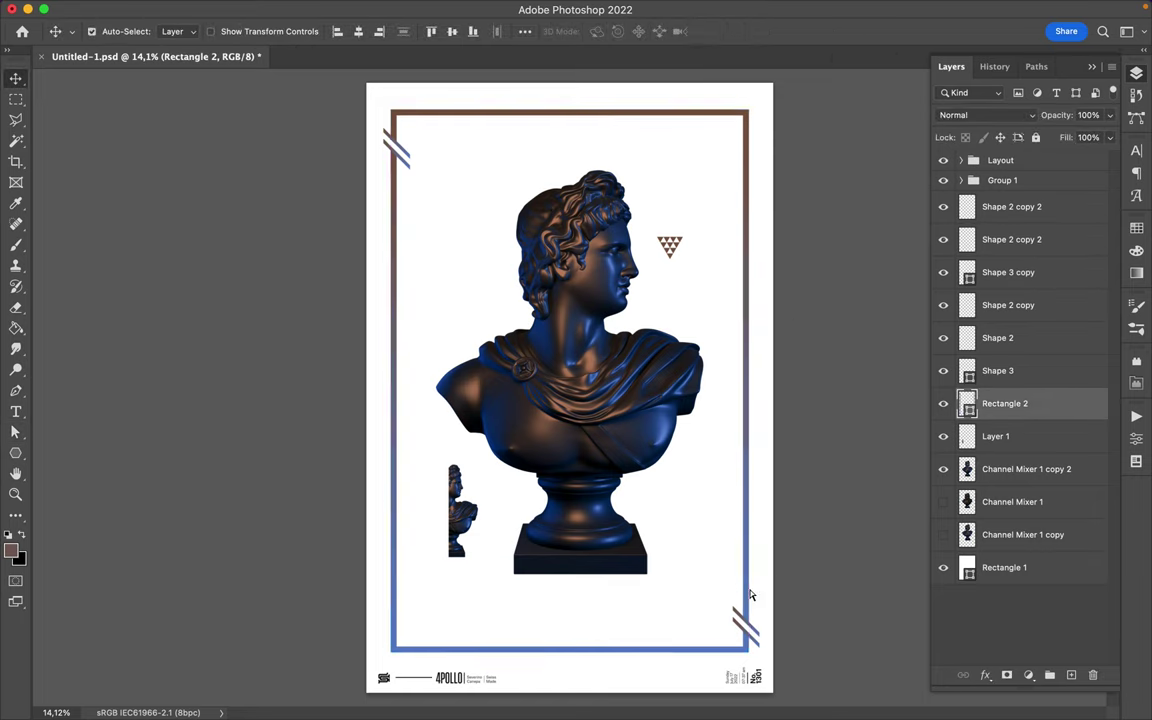
key("ctrl+z")
key("ctrl+z")
key("ctrl+z")
key("ctrl+z")
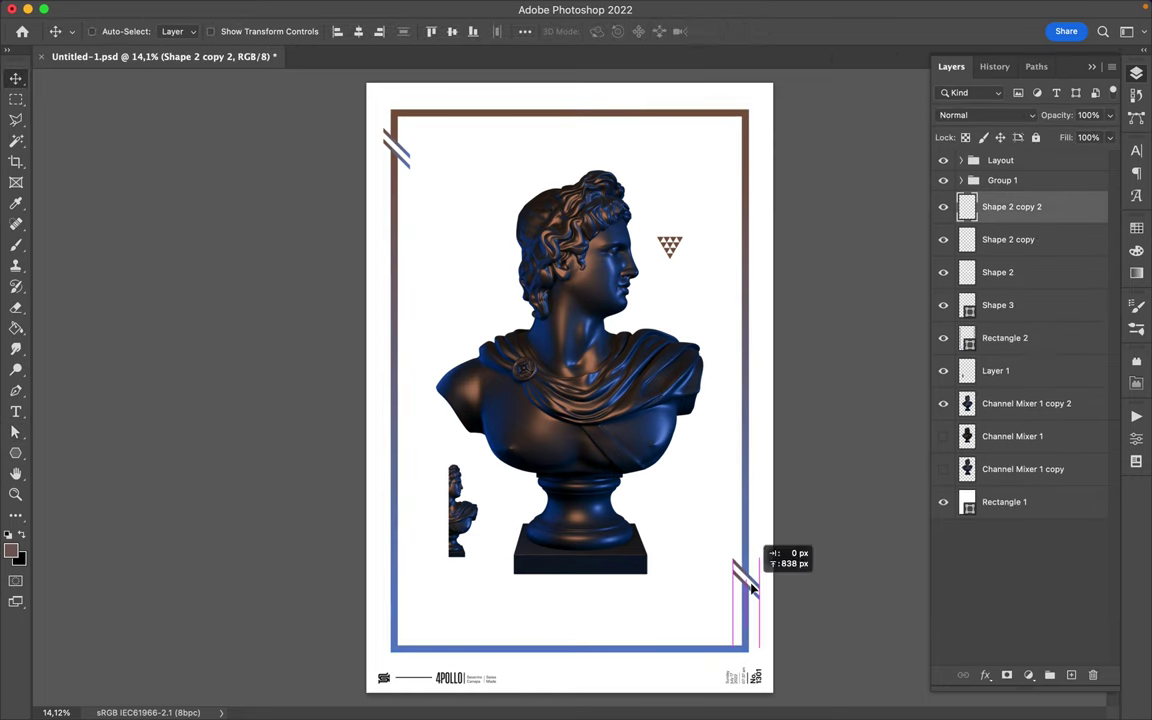
left_click(400, 150)
key("ctrl+z")
left_click_drag(400, 150, 440, 147)
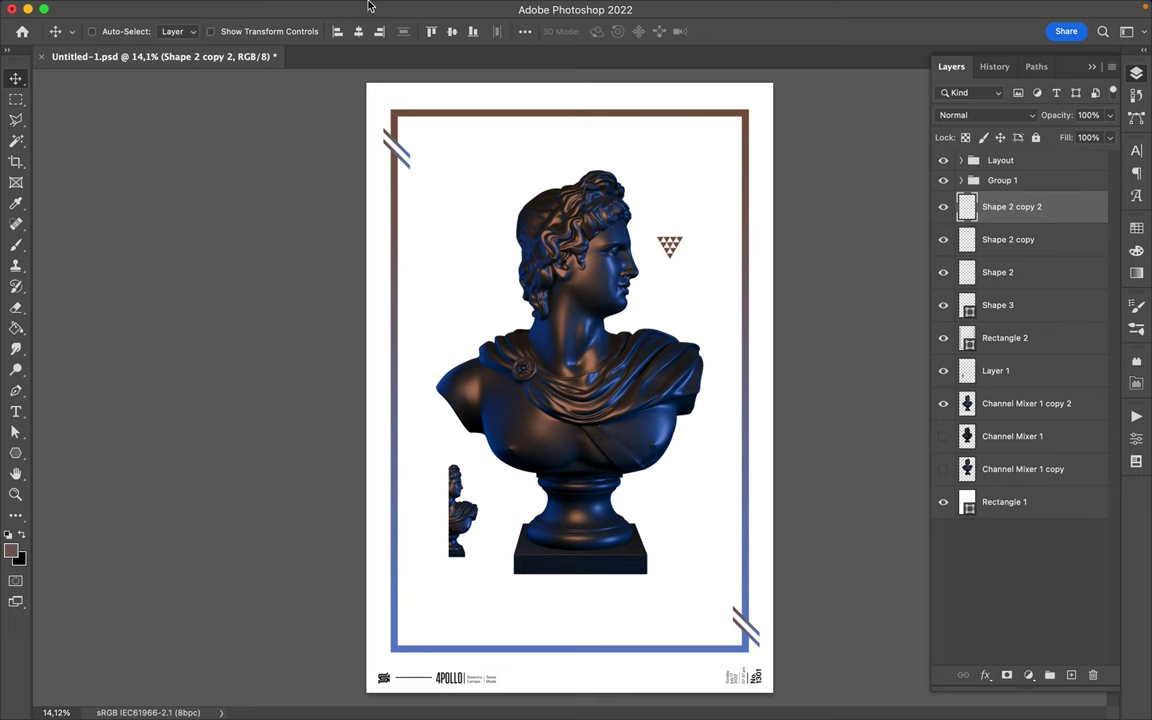
Step: Draw a white block over the frame's top-right corner and move a copy to the bottom-left corner
left_click(15, 453)
left_click(60, 405)
left_click_drag(674, 98, 761, 148)
key("v")
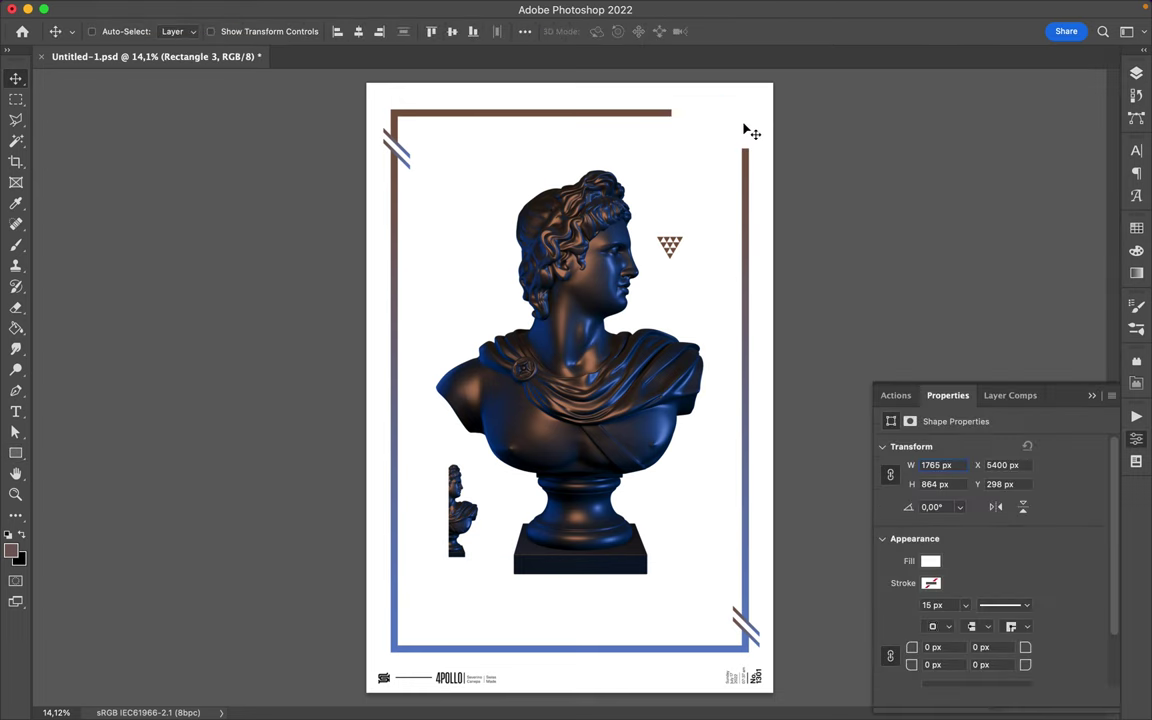
key("ctrl+t")
key("Return")
mouse_move(712, 188)
left_mouse_down()
mouse_move(449, 622)
mouse_move(394, 558)
mouse_move(435, 617)
mouse_move(424, 622)
left_mouse_up()
Step: Fix the white copy in place and slide the first white block along the top edge
key("ctrl+t")
key("Return")
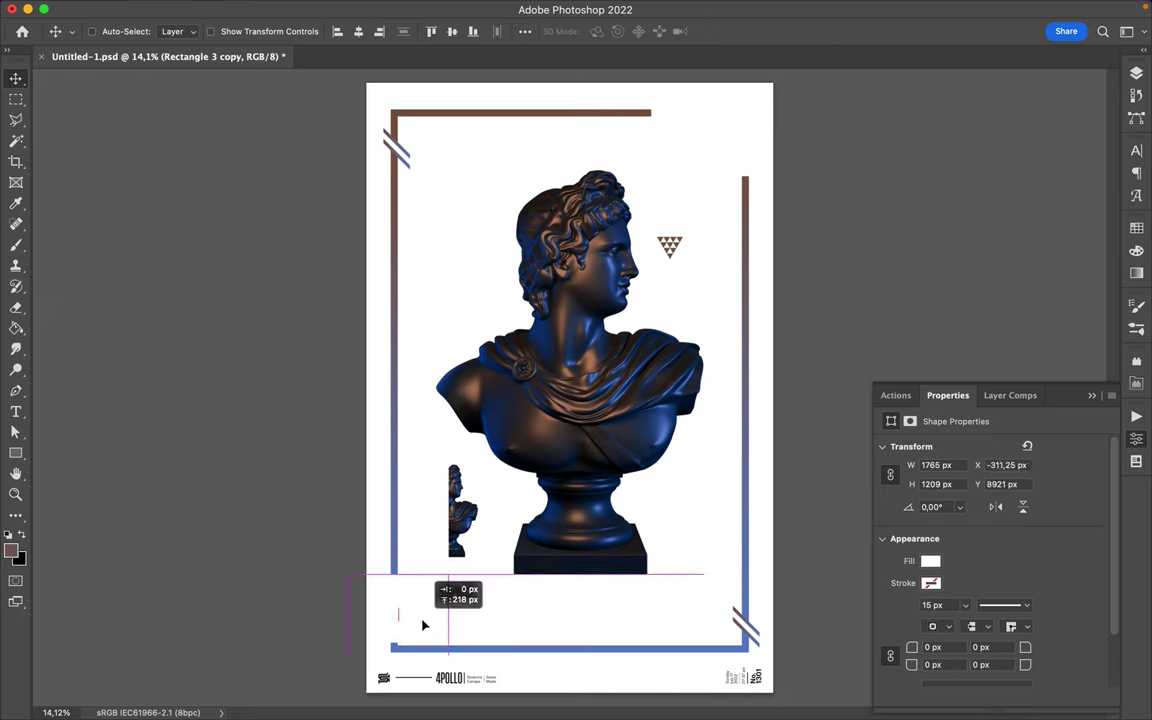
key("BackSpace")
left_click_drag(650, 160, 710, 158)
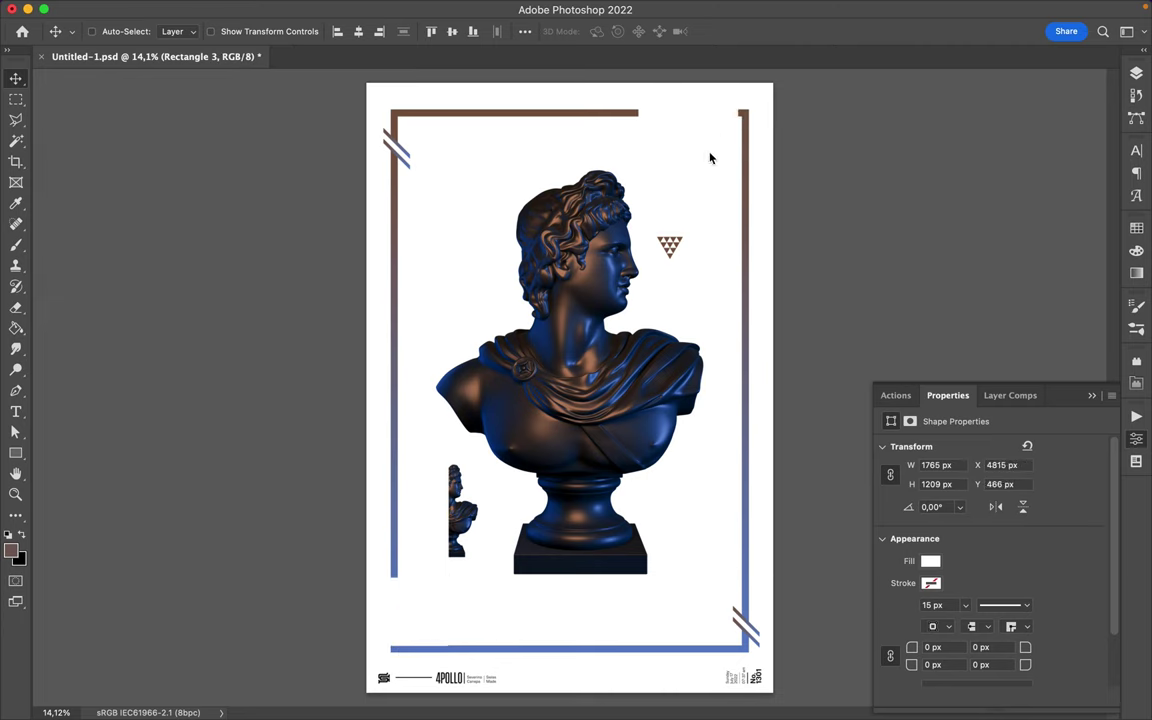
left_click(411, 619, "ctrl")
Step: Duplicate the frame rectangle as an inner frame with a 25 px stroke
left_click(398, 540, "ctrl")
key("ctrl+t")
key("Return")
key("a")
left_click(323, 31)
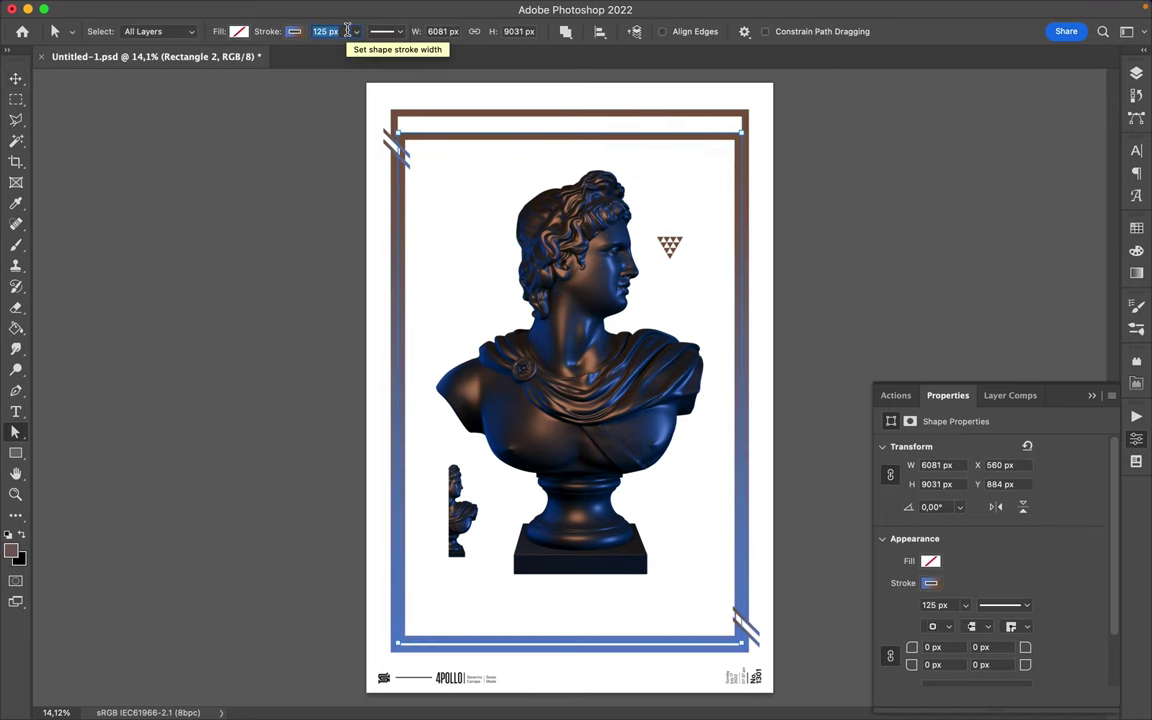
type("25")
key("Return")
Step: Centre the inner frame horizontally and vertically, then nudge it up slightly
left_click_drag(400, 650, 407, 650)
key("v")
left_click(360, 32)
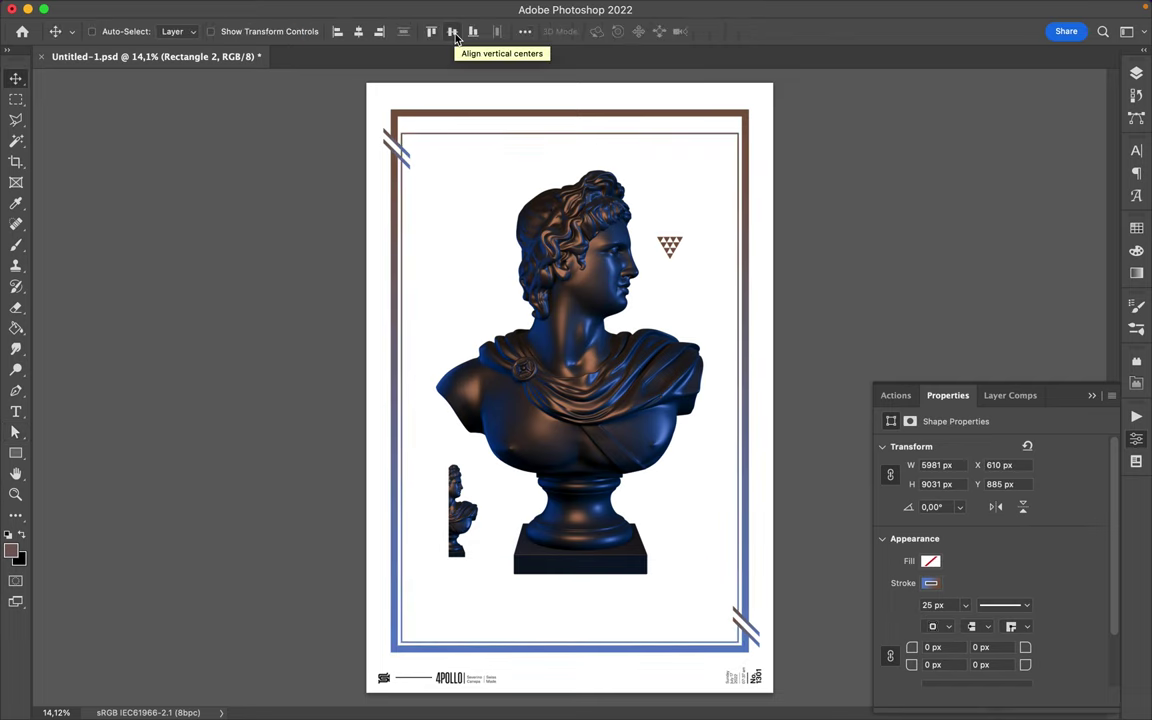
left_click(451, 32)
left_click_drag(511, 140, 513, 121)
Step: Raise the inner frame's top edge and fit the whole poster in view
key("a")
left_click(405, 163)
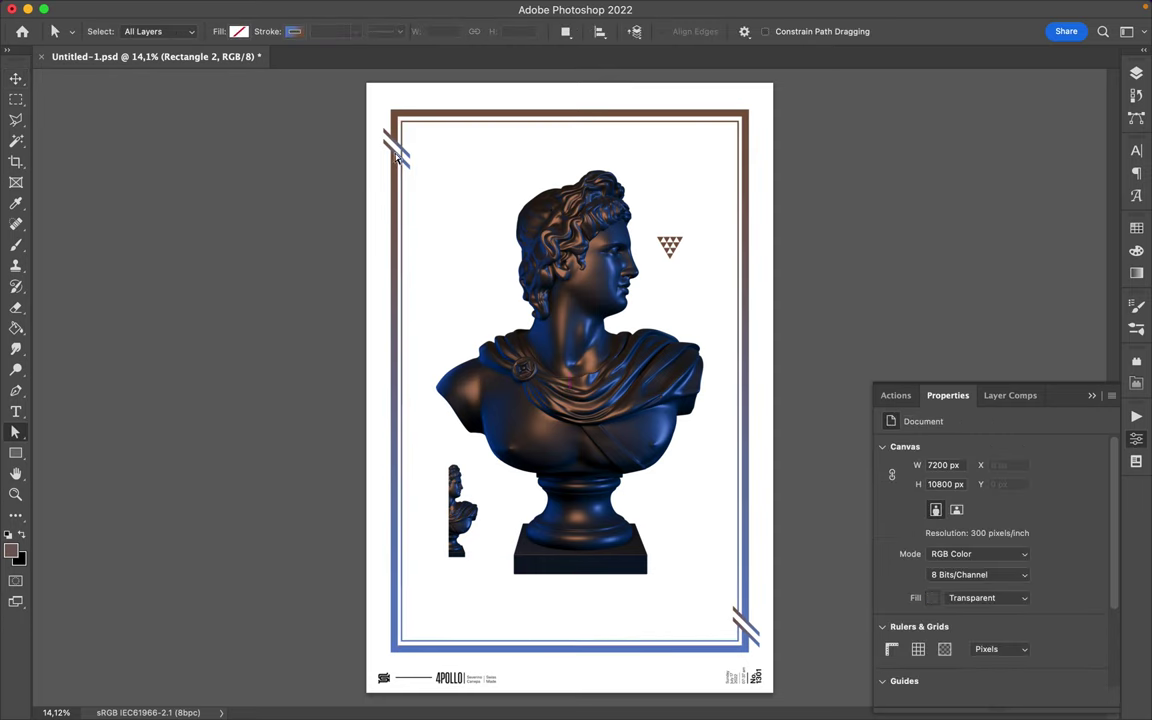
left_click(404, 147)
scroll(404, 147, "up", 5)
key("p")
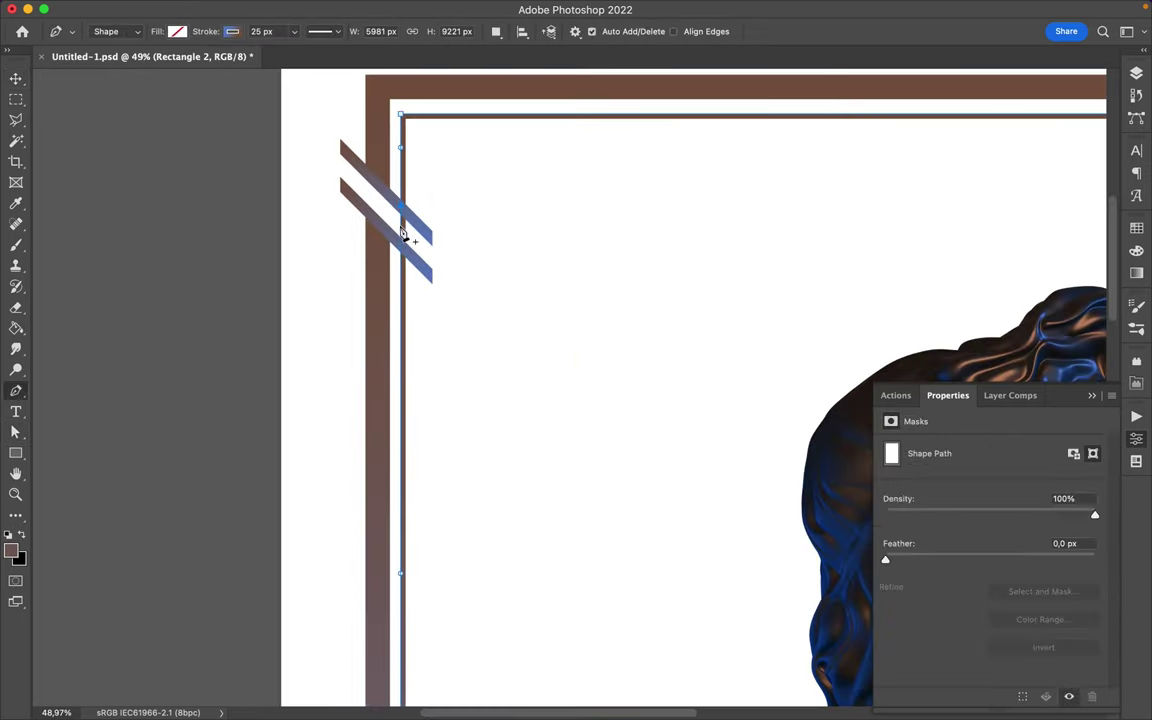
key("a")
key("ctrl+0")
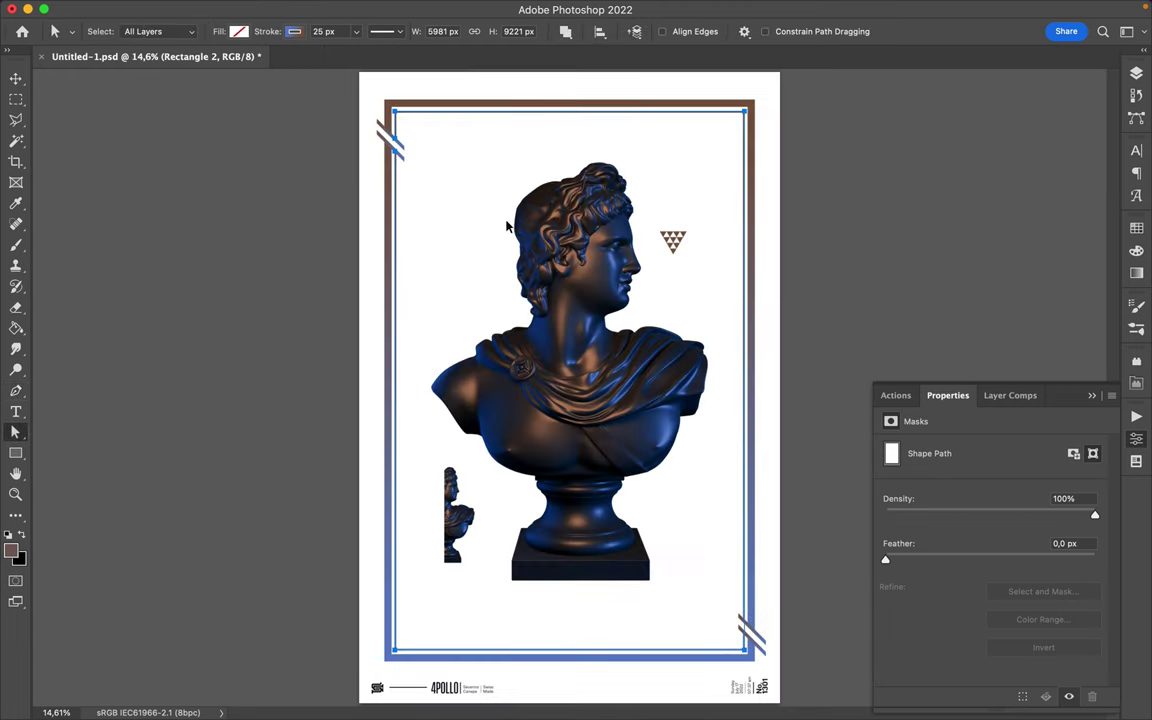
key("v")
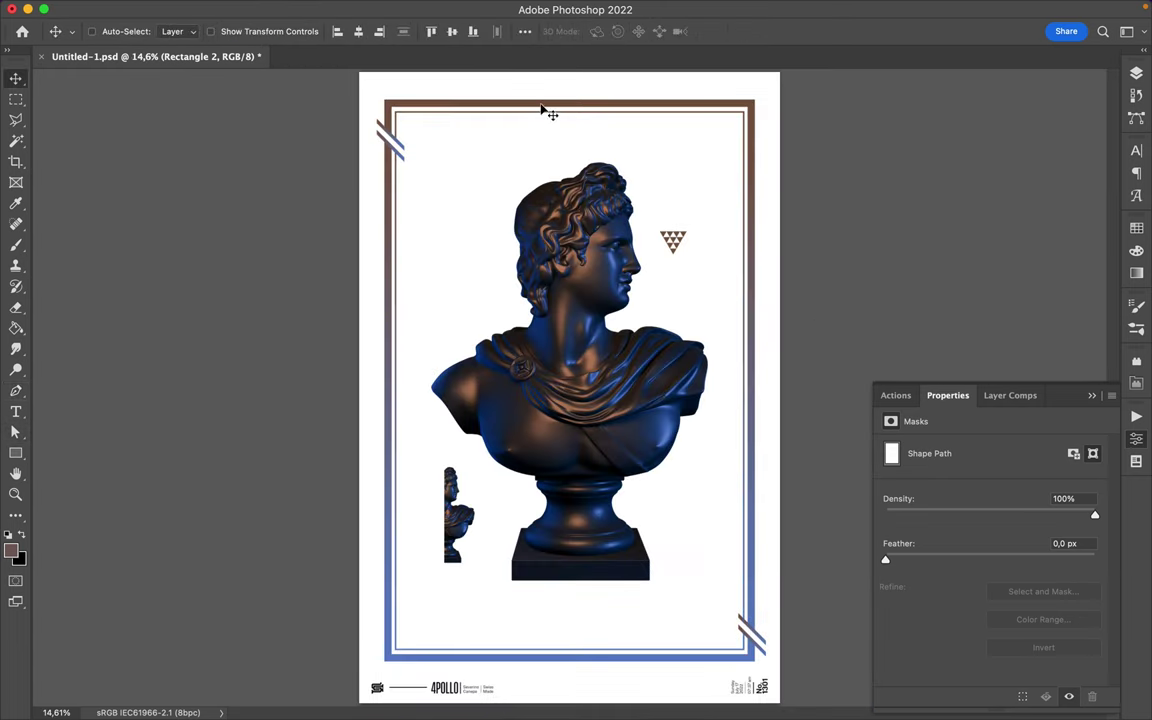
Step: Copy the outer frame above the original and keep only its top edge as a 145 px brown-to-blue gradient bar
key("a")
left_click_drag(501, 116, 507, 108)
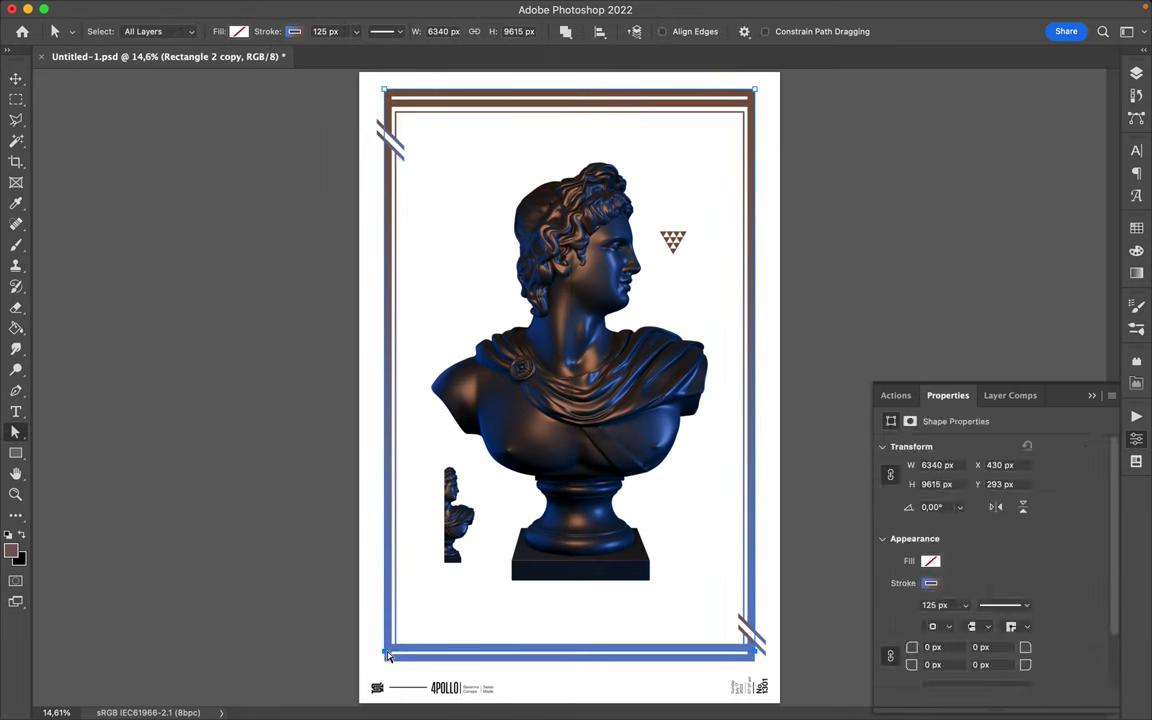
left_click(586, 689)
type("145")
key("Return")
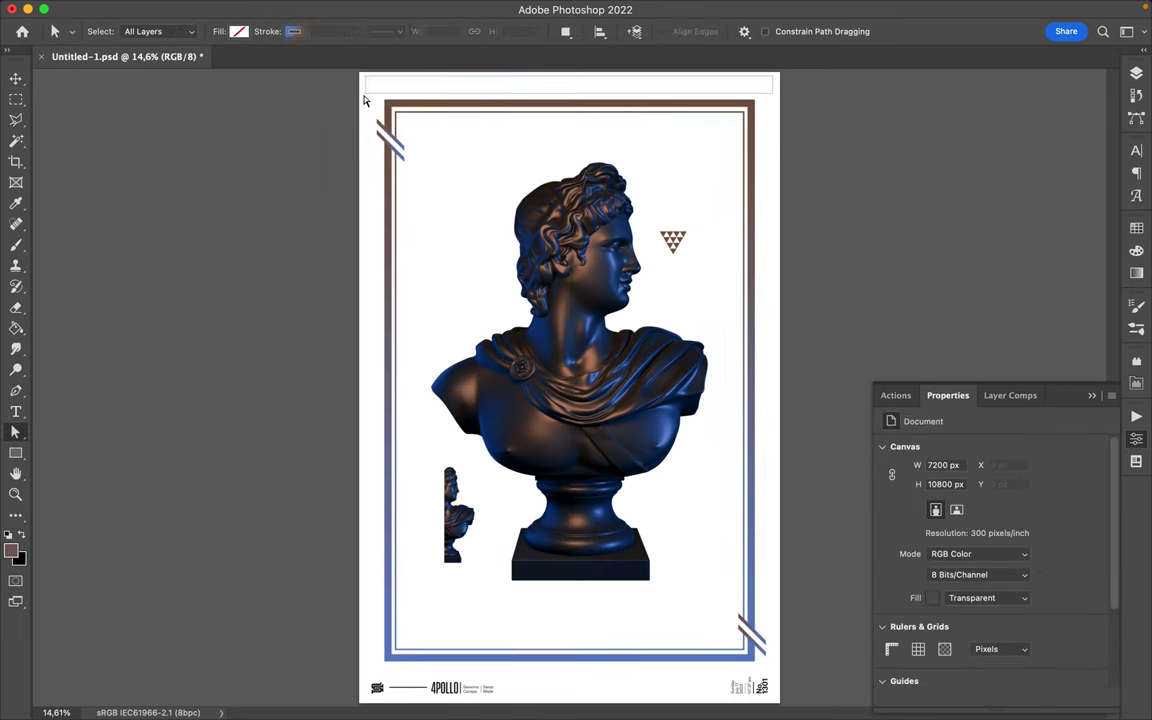
left_click(391, 87)
left_click(391, 87)
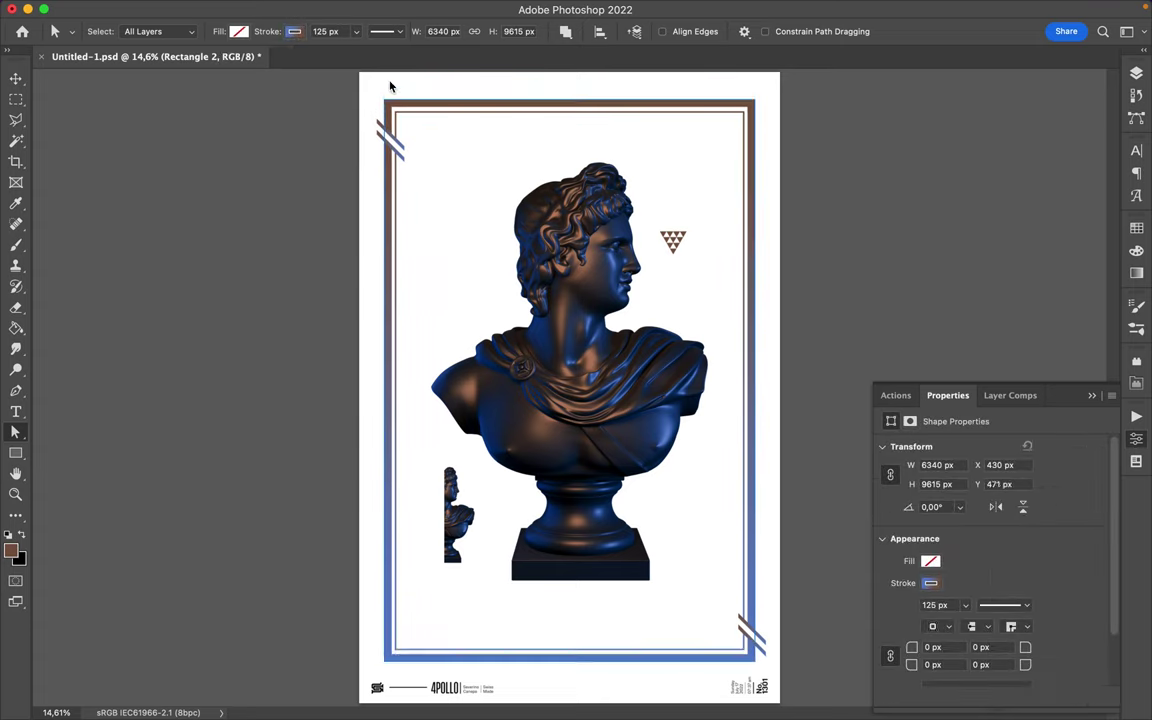
left_click(770, 652)
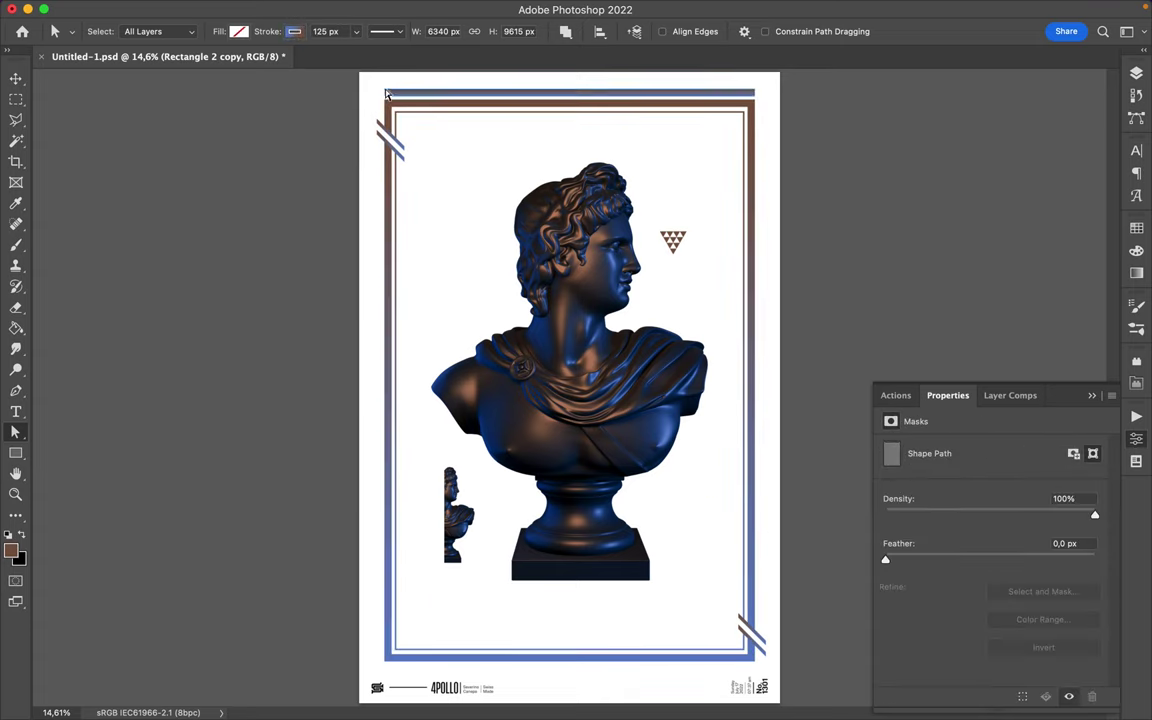
left_click(294, 31)
left_click(833, 202)
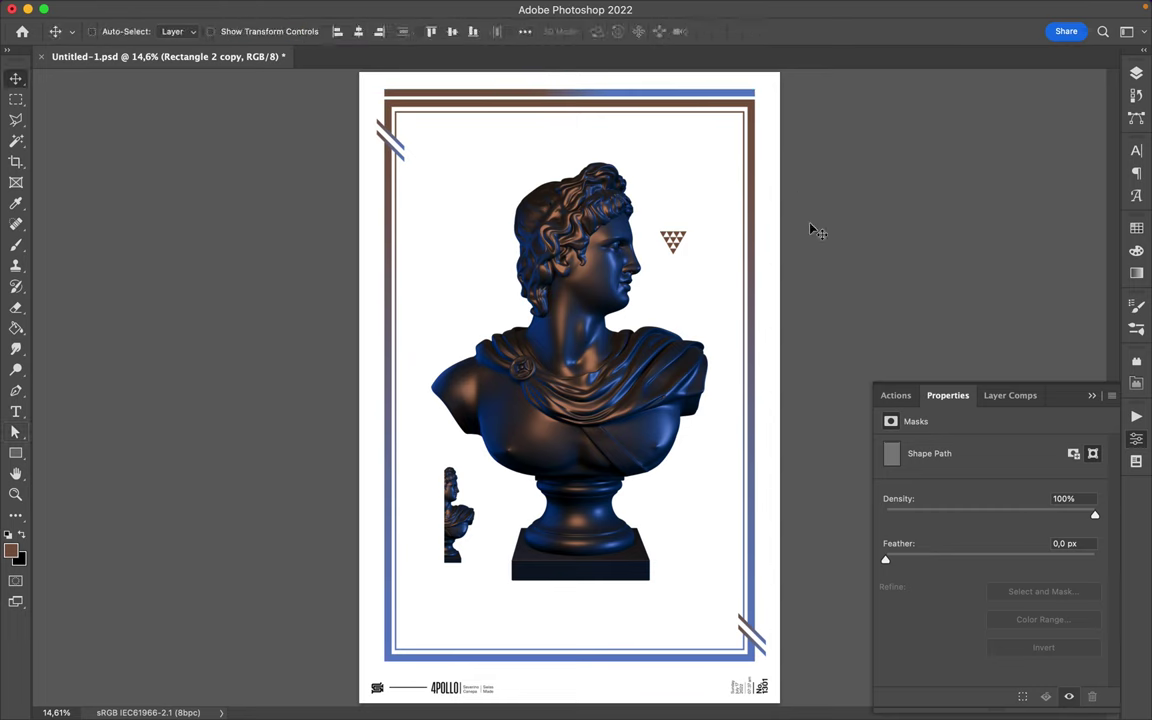
Step: Thin the inner frame line's stroke (trying 10 then 15 px) and copy the gradient bar below the frame
left_click(694, 111)
type("10")
left_click(773, 172)
left_click(674, 107)
left_click(746, 141)
left_click(674, 107)
double_click(323, 31)
type("15")
left_click(805, 180)
left_click(414, 117)
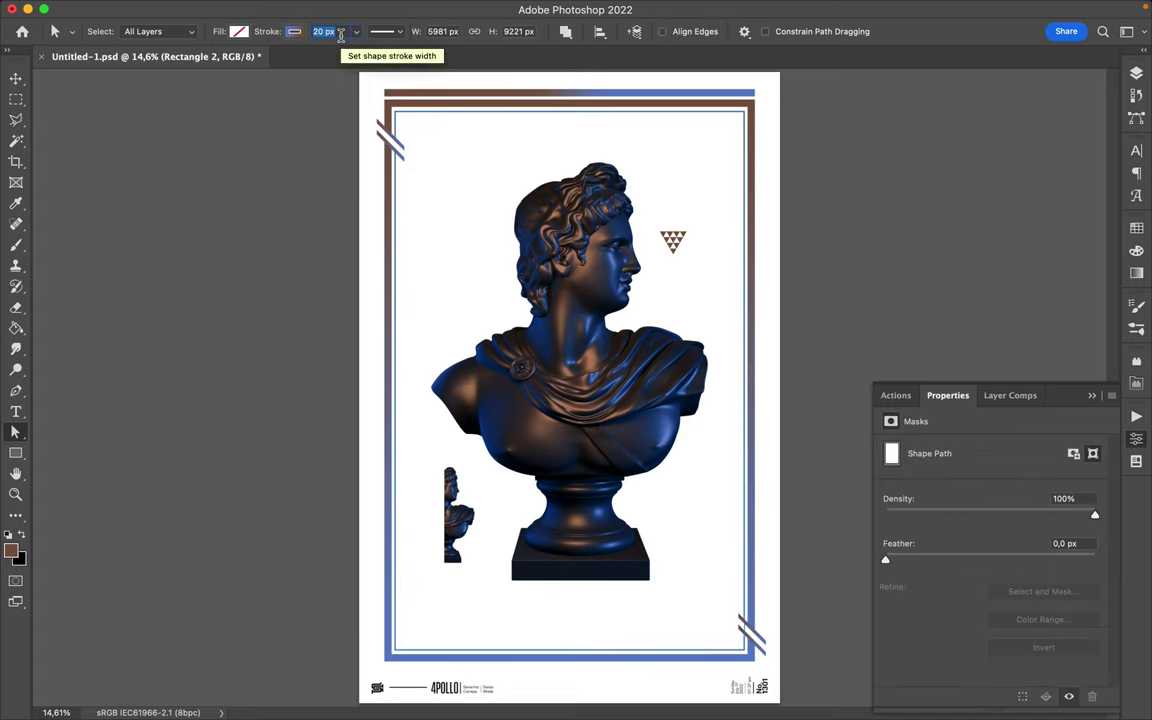
left_click(829, 205)
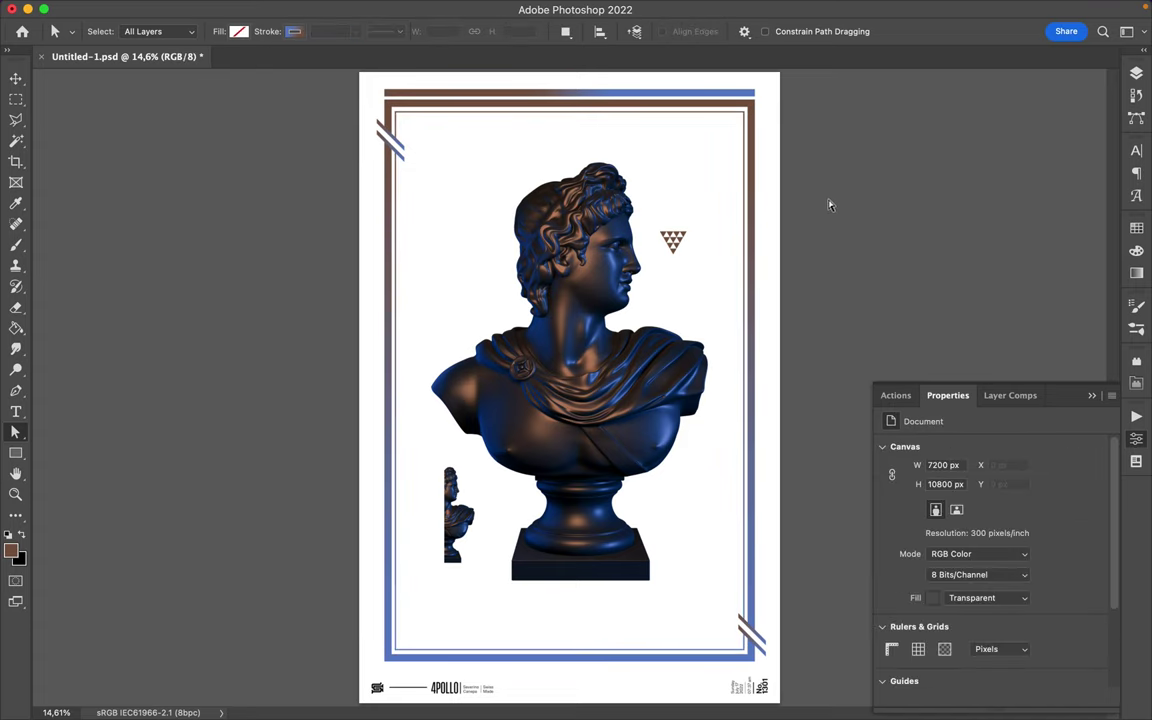
key("v")
left_click_drag(674, 96, 668, 672)
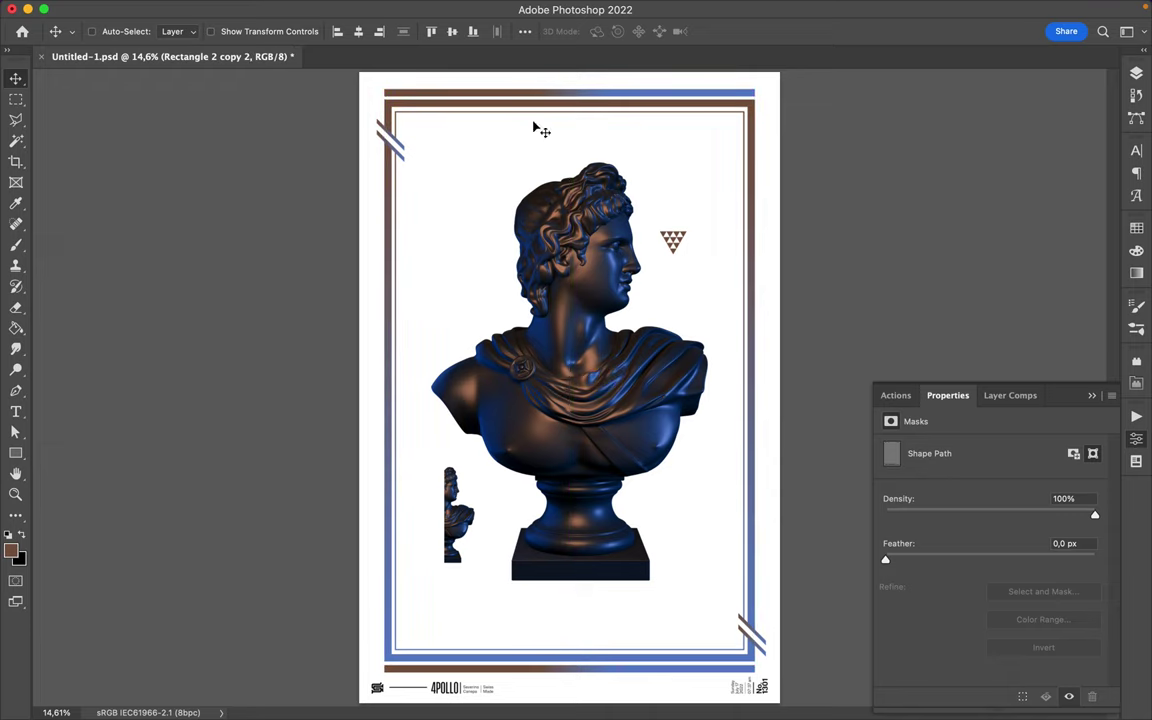
Step: Shrink a copy of the frame rectangle over the bust, moving its left and top edges inward
key("ctrl+t")
left_click_drag(775, 688, 690, 550)
left_click_drag(426, 147, 452, 186)
key("Return")
key("a")
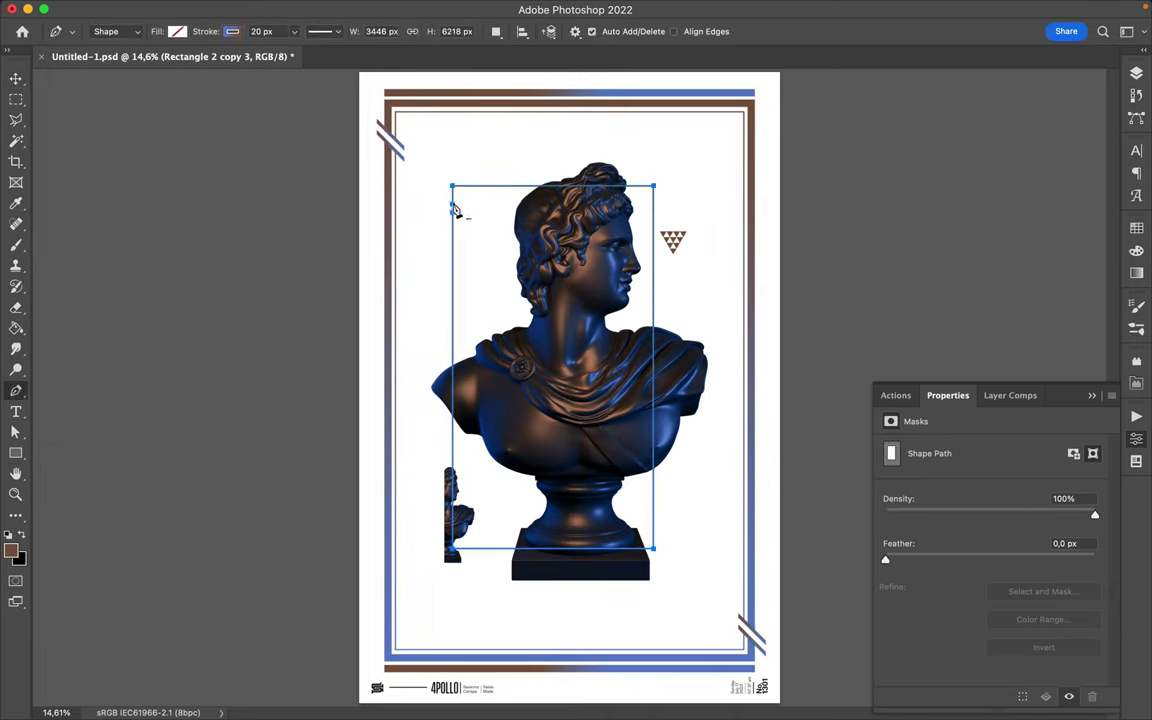
left_click_drag(452, 540, 494, 540)
left_click_drag(590, 186, 590, 278)
key("v")
left_click_drag(660, 495, 646, 470)
Step: Fill the rectangle with white and centre it over the bust
key("a")
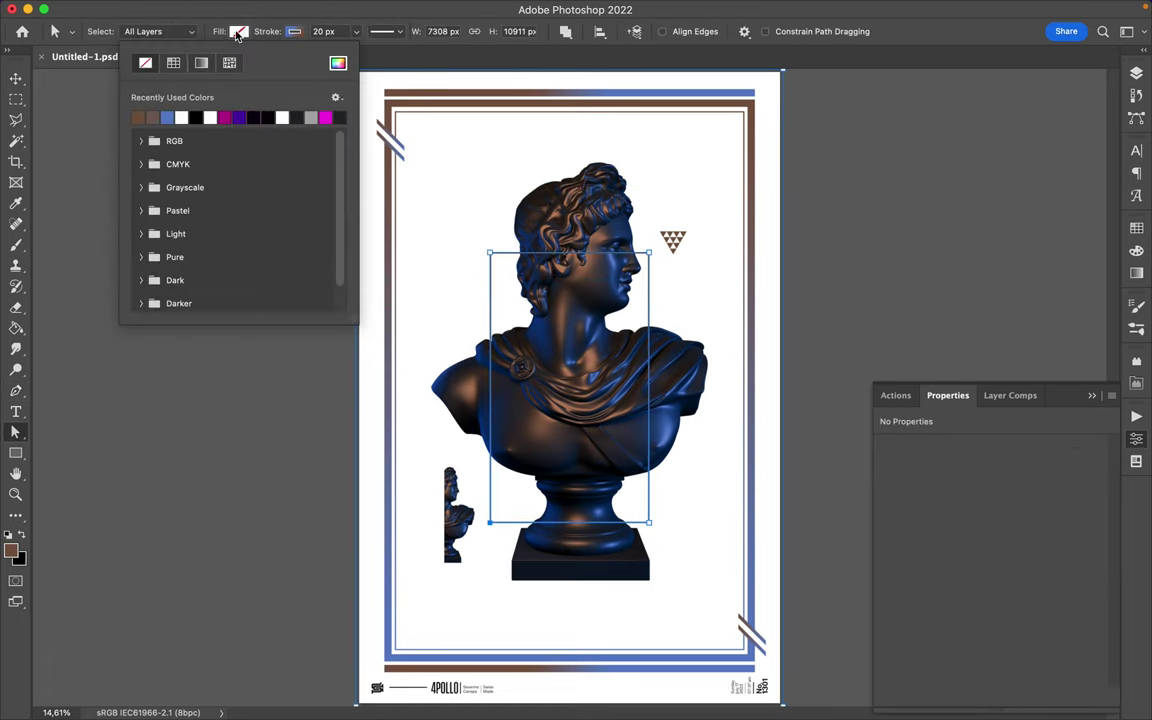
left_click(247, 31)
left_click(150, 80)
key("v")
left_click_drag(584, 367, 598, 367)
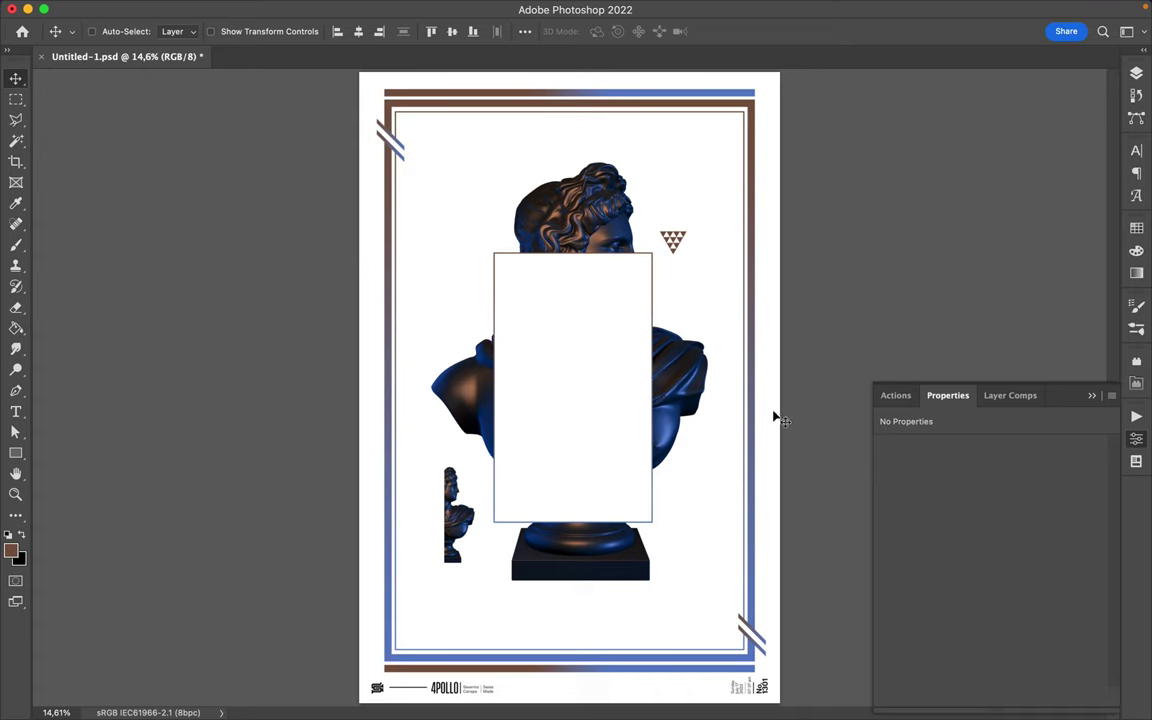
Step: Lower the white panel's top edge, make it narrower, and draw a small bar inside the cutout
left_click(697, 398, "super")
key("a")
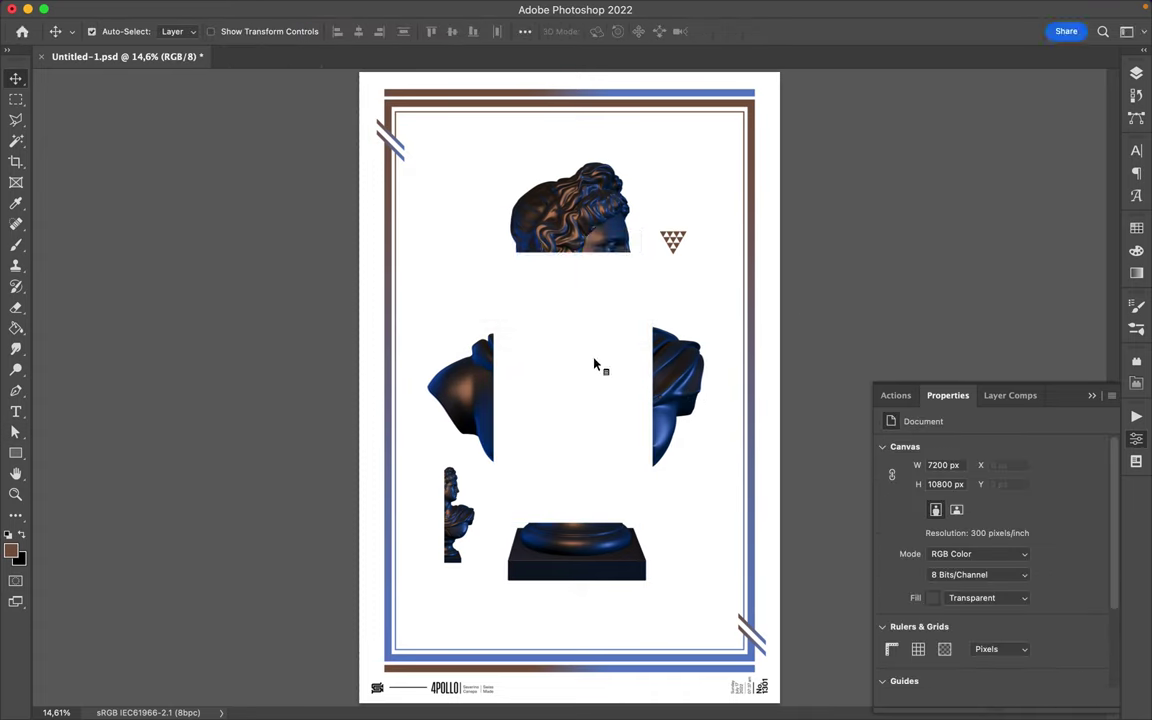
key("super+t")
left_click_drag(573, 253, 573, 279)
left_click_drag(493, 401, 509, 401)
key("Return")
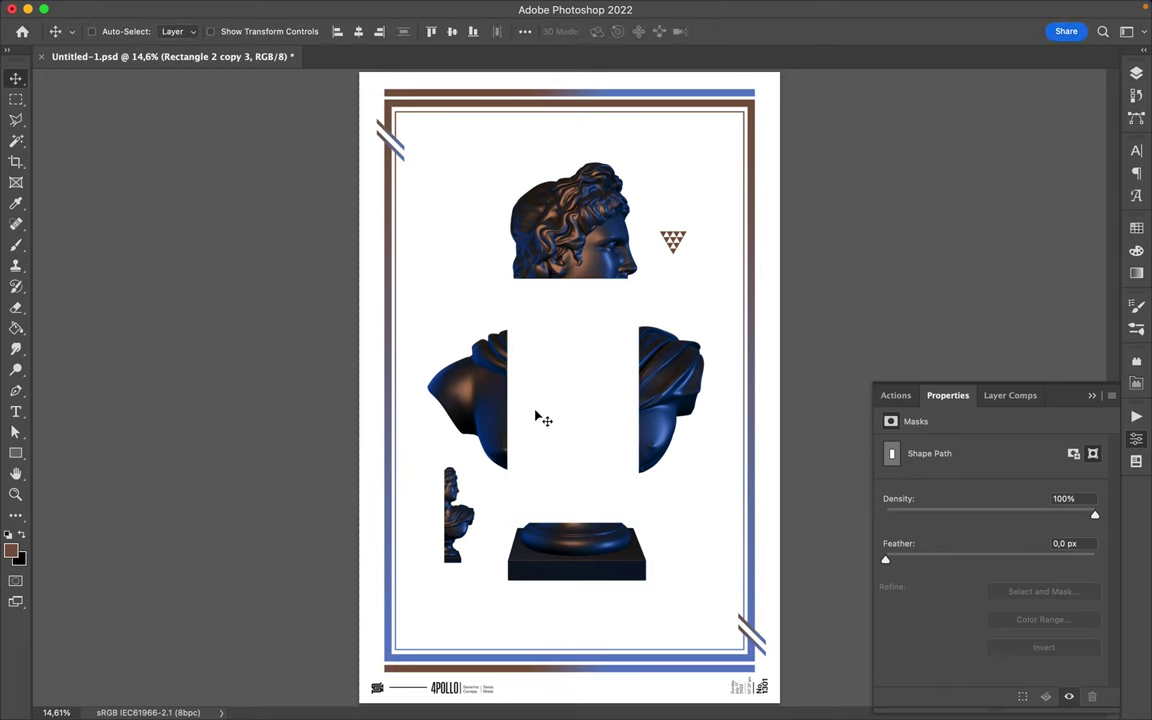
key("u")
mouse_move(538, 336)
left_mouse_down()
mouse_move(604, 470)
mouse_move(625, 355)
left_mouse_up()
Step: Give the small bar a blue-brown gradient fill
left_click(232, 31)
left_click(281, 235)
key("Escape")
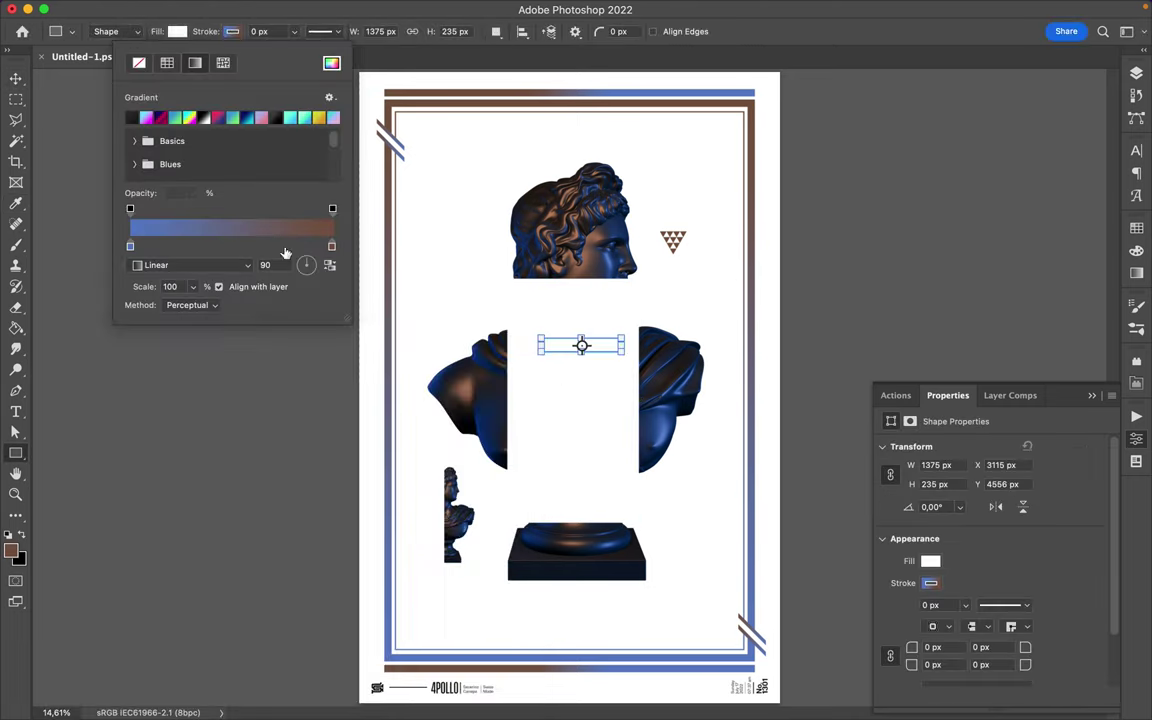
left_click(177, 31)
left_click(85, 141)
left_click(90, 150)
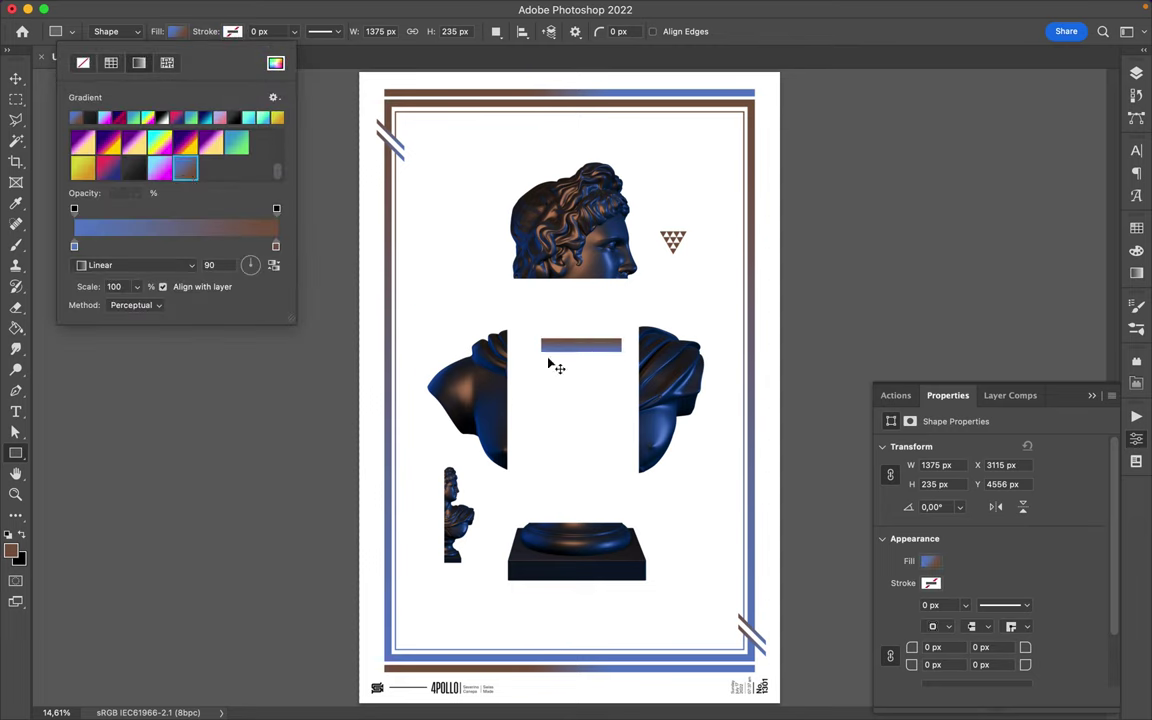
key("a")
left_click(237, 31)
left_click(310, 268)
Step: Duplicate the bar into a stack of three, squeeze them together, and settle them at the cutout's top
key("v")
mouse_move(589, 340)
left_mouse_down()
mouse_move(586, 314)
mouse_move(596, 345)
left_mouse_up()
key("alt+shift+bracketleft")
key("alt+shift+bracketleft")
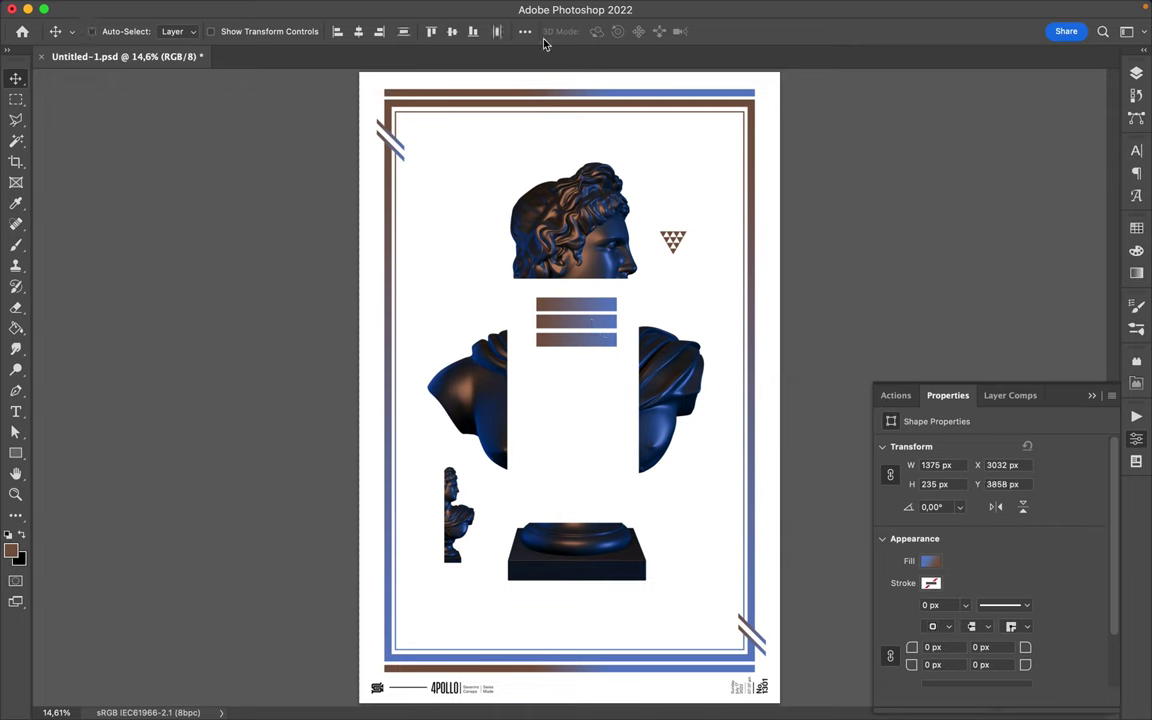
key("ctrl+t")
key("Escape")
key("ctrl+t")
key("Escape")
key("ctrl+t")
key("Return")
left_click_drag(586, 337, 557, 448)
key("ctrl+t")
key("Return")
mouse_move(609, 398)
left_mouse_down()
mouse_move(591, 455)
mouse_move(535, 472)
left_mouse_up()
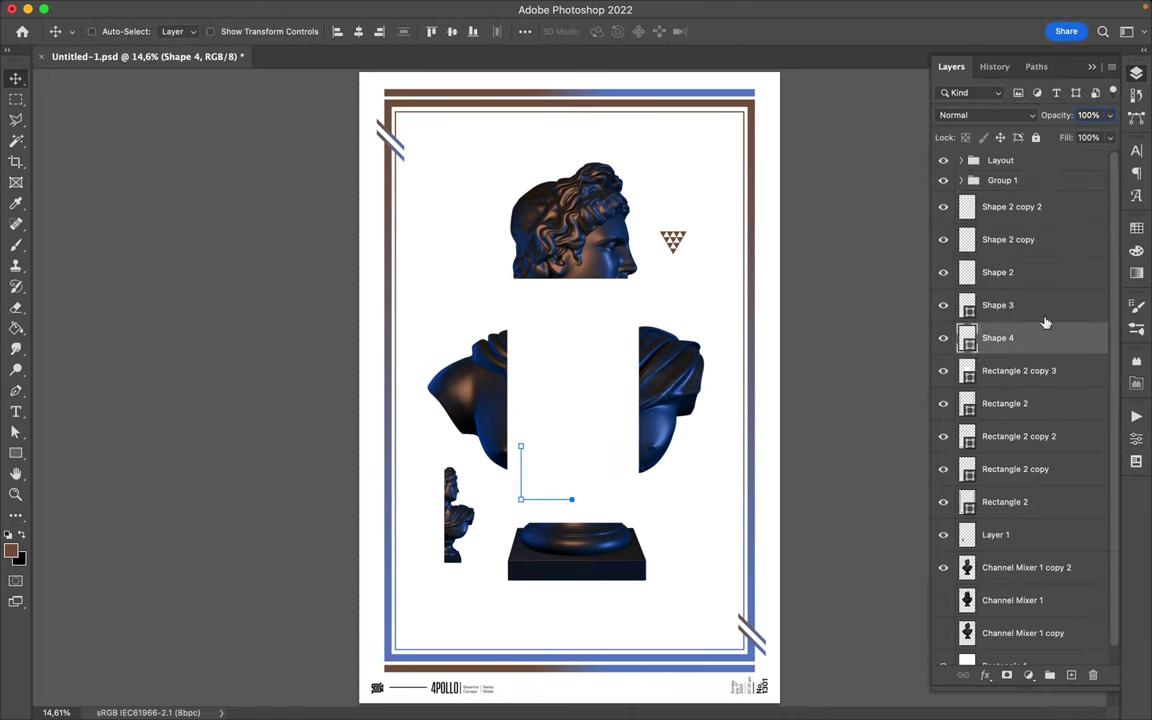
Step: Raise the L-bracket layer, try a 180°-flipped copy at the cutout's upper right, then delete it
left_click_drag(1045, 325, 1040, 192)
key("a")
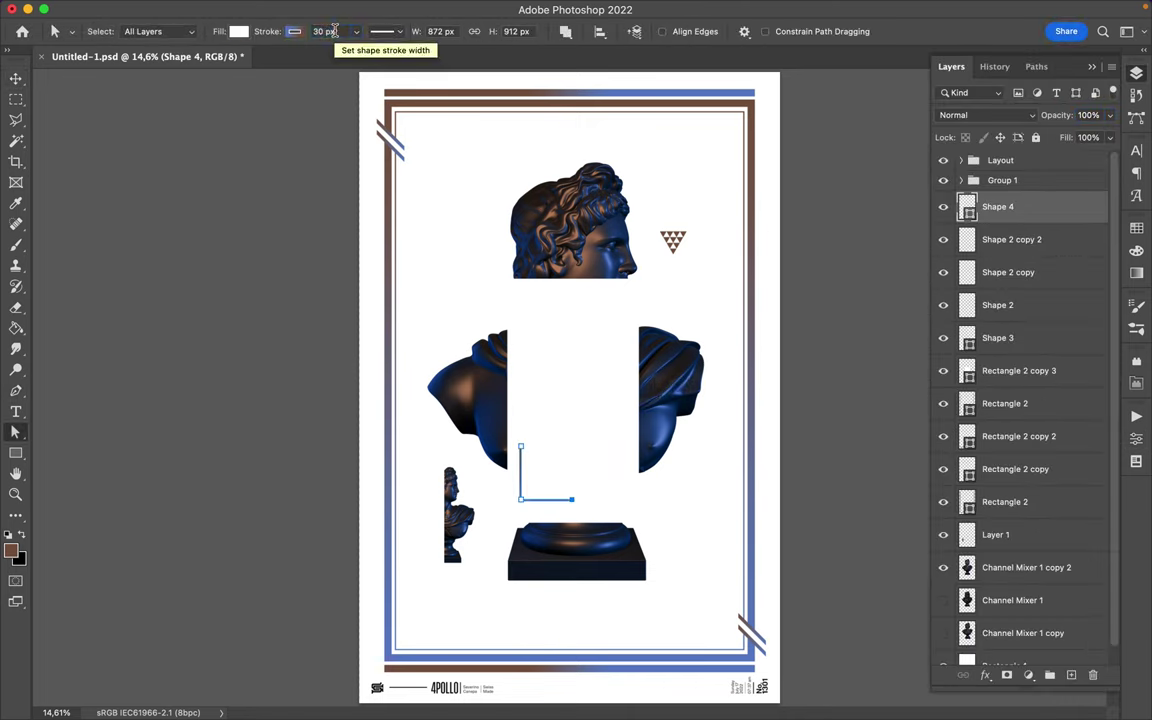
key("v")
key("ctrl+alt+t")
mouse_move(700, 460)
left_mouse_down()
mouse_move(620, 500)
mouse_move(625, 314)
left_mouse_up()
key("Return")
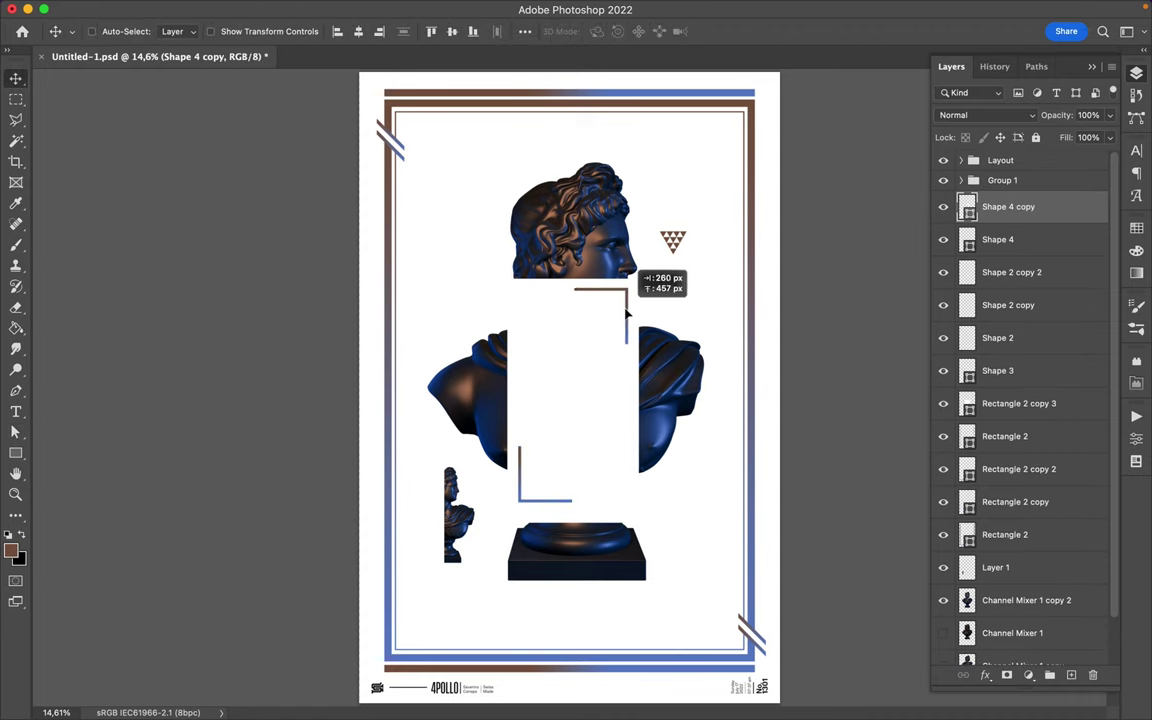
key("a")
key("v")
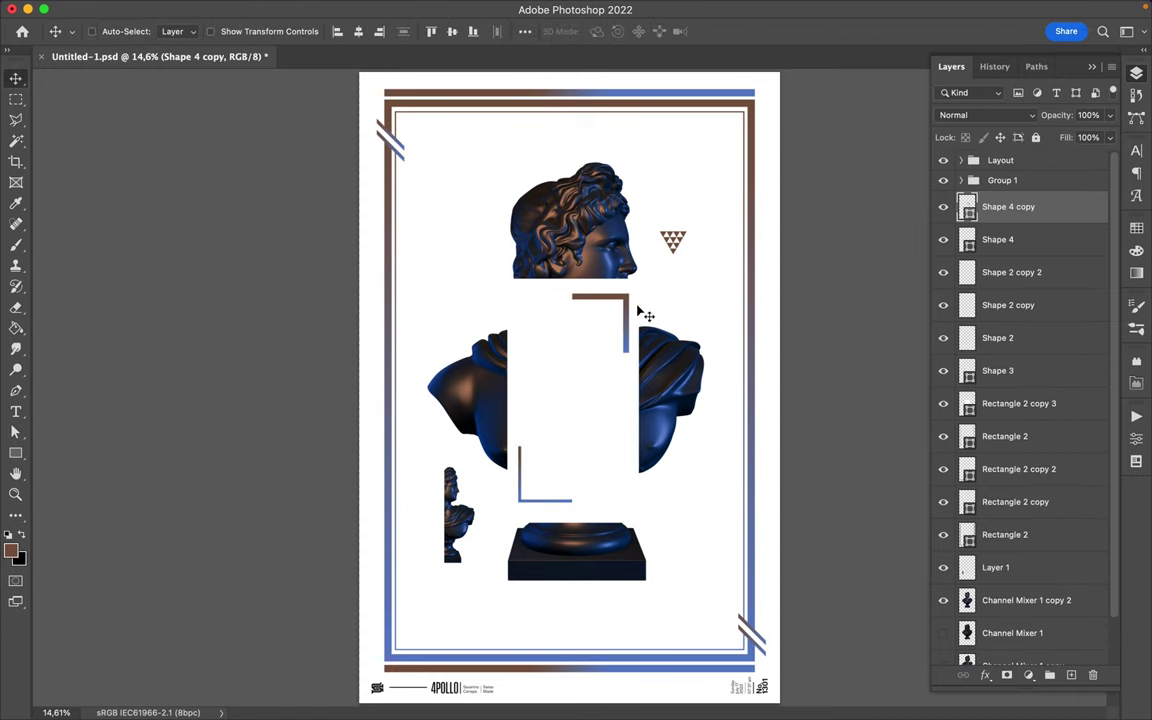
key("Delete")
Step: Draw a thin tall rectangle beside the cutout and nudge the L-bracket down slightly
key("u")
left_click_drag(614, 288, 629, 367)
key("v")
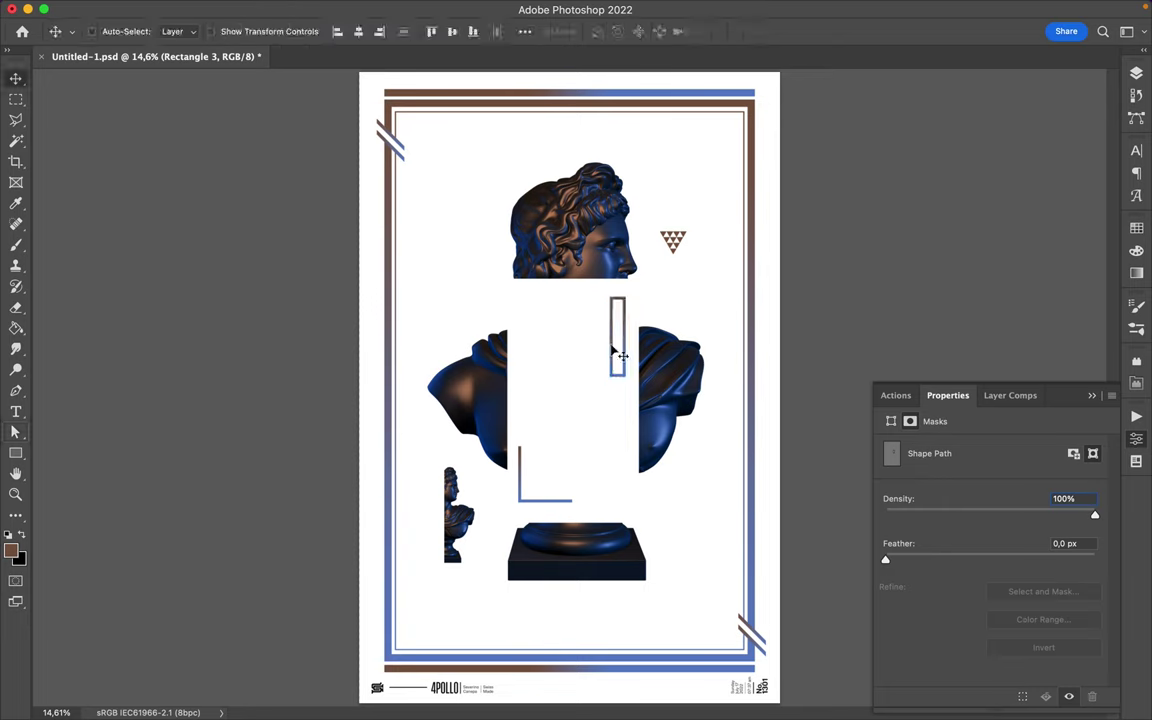
left_click_drag(531, 497, 540, 506)
scroll(538, 485, "down", 2)
Step: Duplicate the thin rectangle, enlarge the copy over the white cutout, and fill it with a brown-to-blue gradient
left_click(609, 340)
key("ctrl+alt+t")
left_click_drag(603, 371, 550, 466)
key("Return")
scroll(570, 388, "up", 2)
key("a")
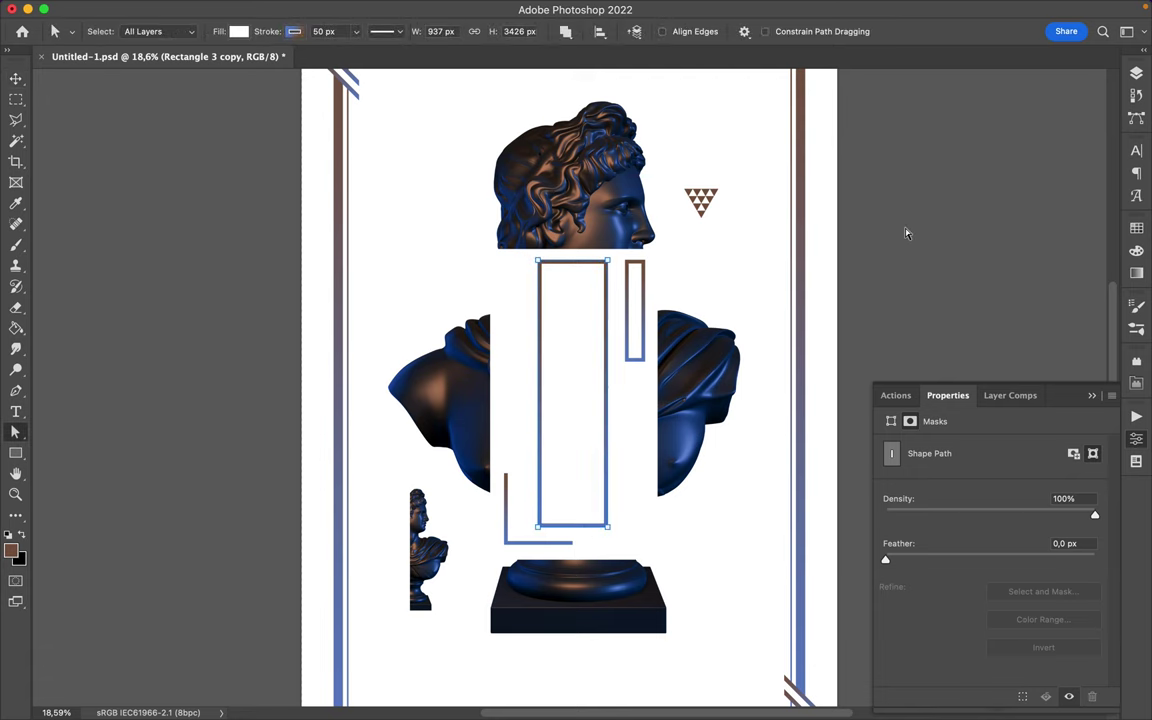
scroll(881, 320, "down", 2)
left_click(238, 31)
left_click(203, 59)
key("Return")
Step: Remove the tall gradient rectangle; move the L-bracket to the lower-left corner and the slim rectangle top-right
key("a")
key("v")
left_click_drag(527, 505, 408, 640)
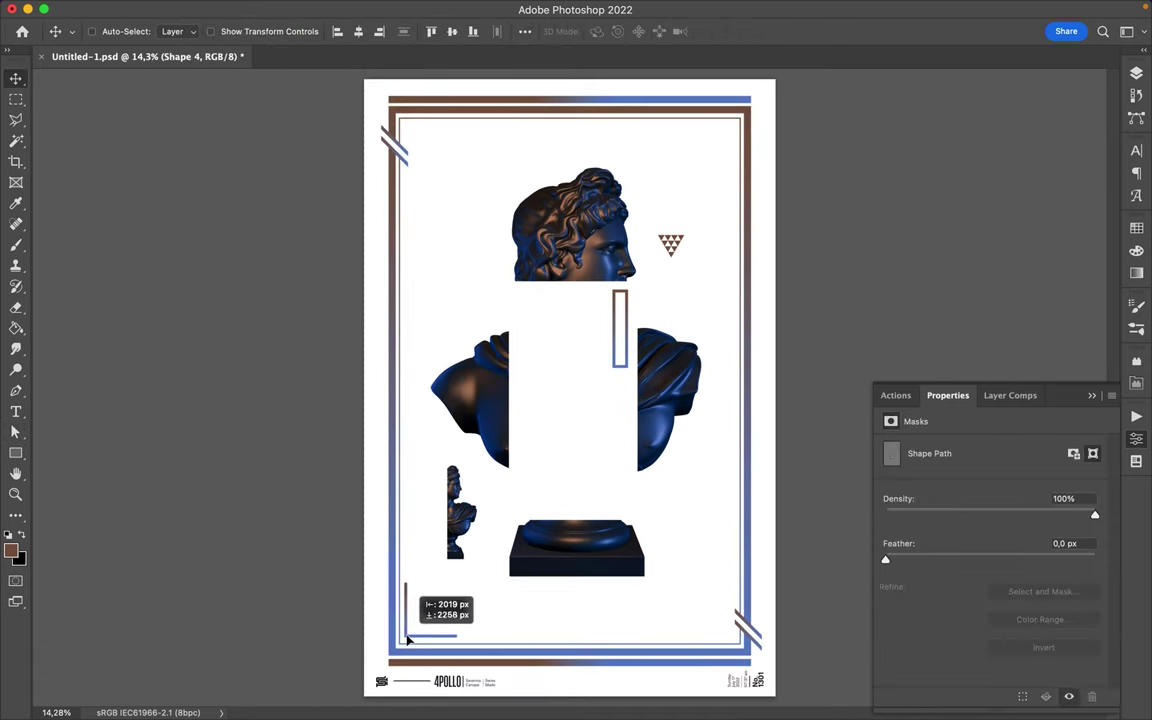
left_click_drag(617, 343, 722, 178)
Step: Save the finished poster as Untitled-1.psd with Cmd+S
key("super+s")
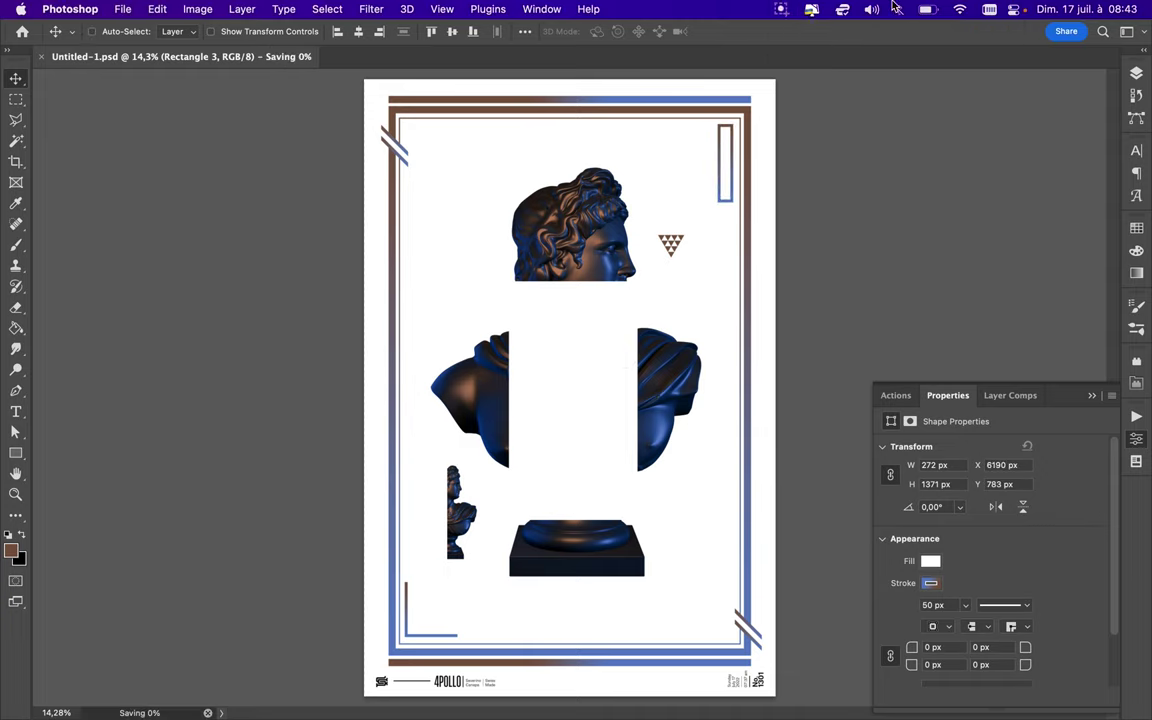